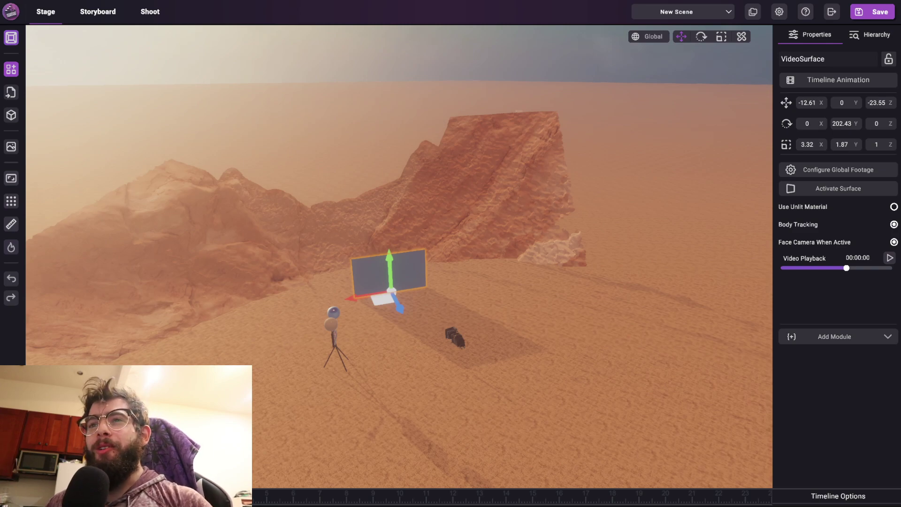
- Delete the tripod with the reference balls standing in front of the video surface
right_drag(748, 331, 592, 297)
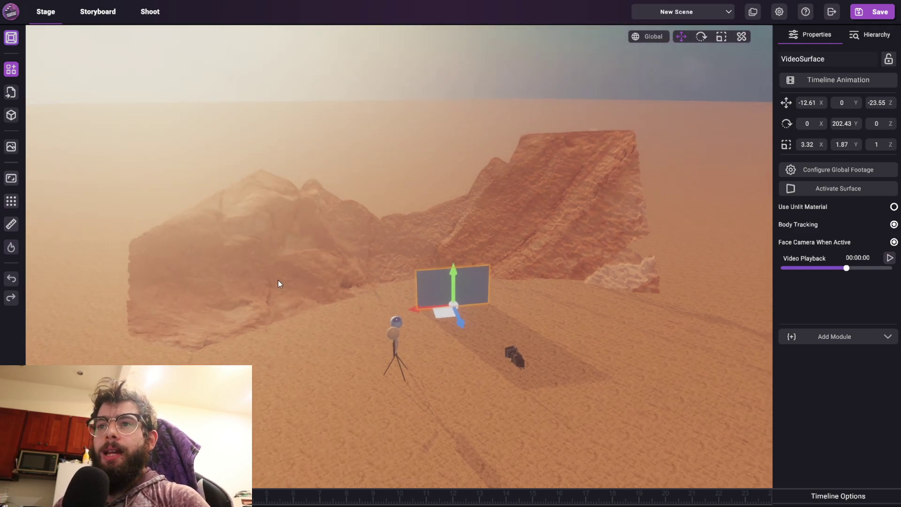
middle_drag(278, 280, 484, 251)
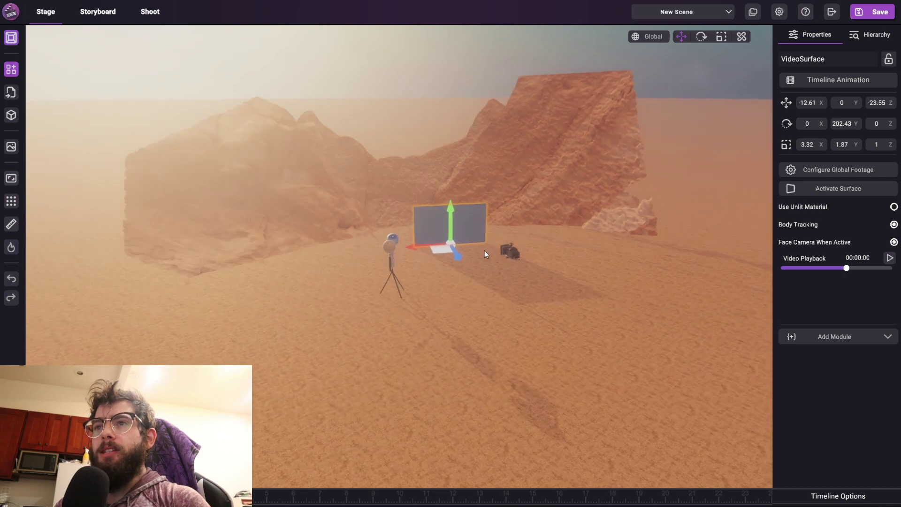
drag(485, 251, 497, 337)
click(437, 340)
key(Delete)
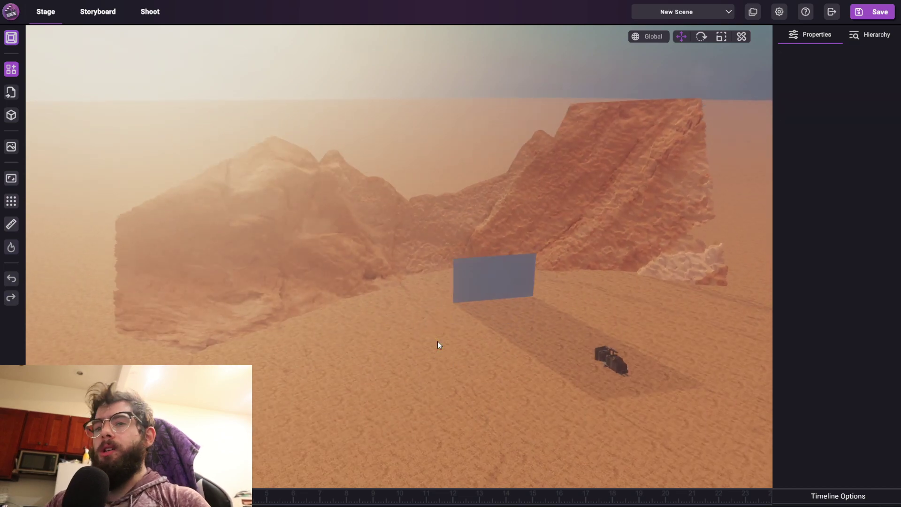
- Select VideoSurface in the scene hierarchy and show its properties
click(629, 360)
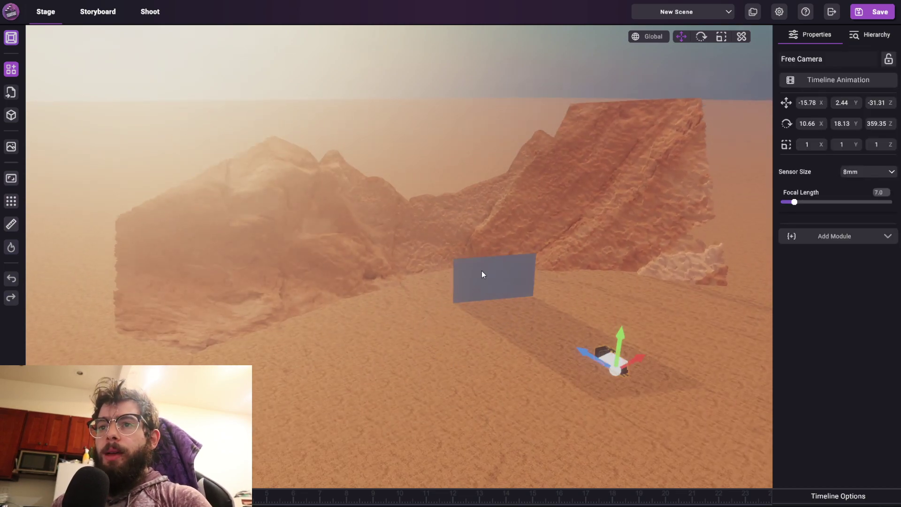
right_drag(514, 298, 714, 263)
key(w)
key(w)
key(a)
key(w)
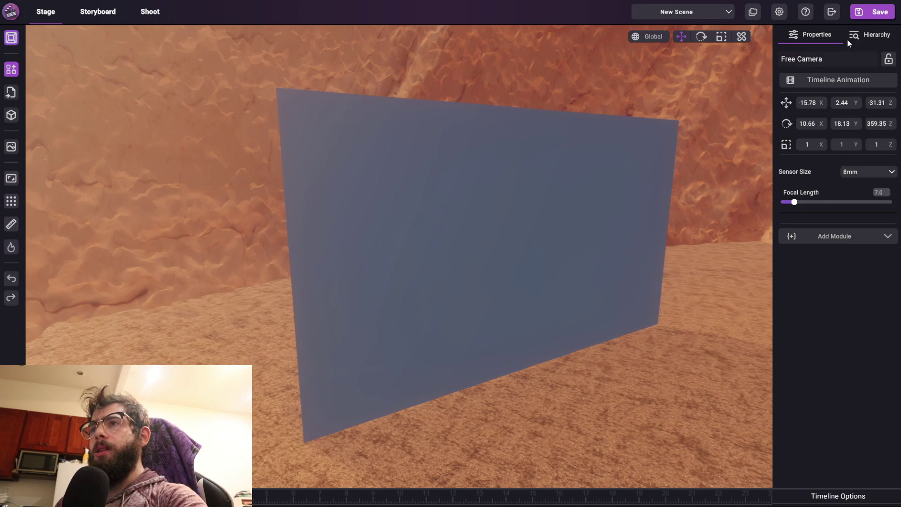
click(848, 40)
double_click(822, 149)
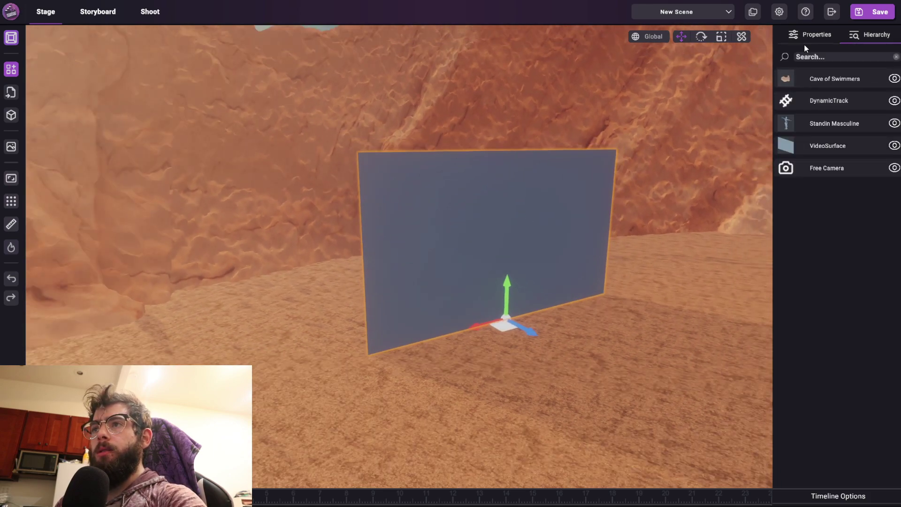
click(807, 41)
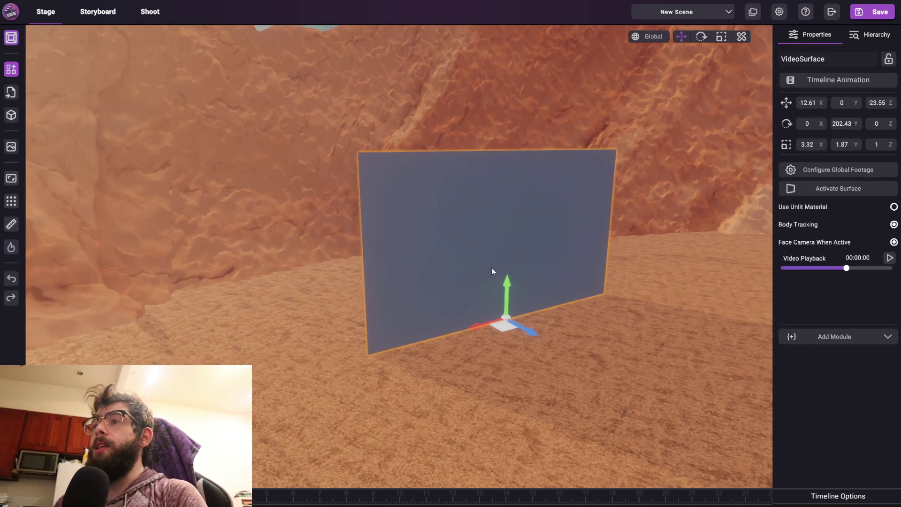
right_drag(491, 268, 460, 281)
key(d)
key(s)
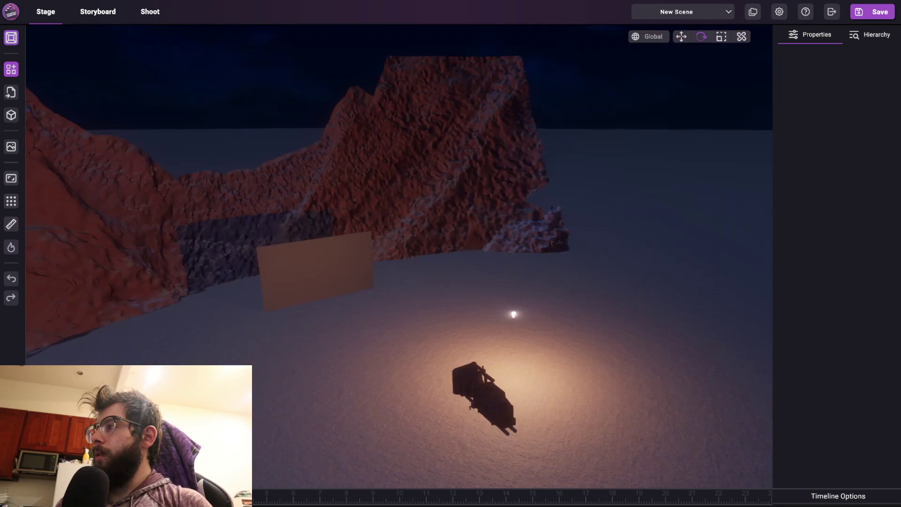
- Select the video surface standing near the rock wall in the night scene
middle_drag(496, 300, 540, 286)
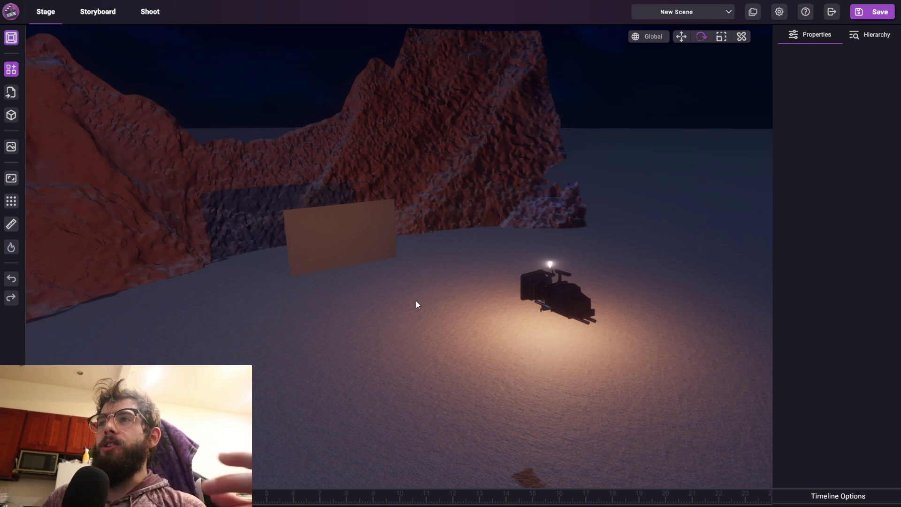
scroll(329, 249, up, 10)
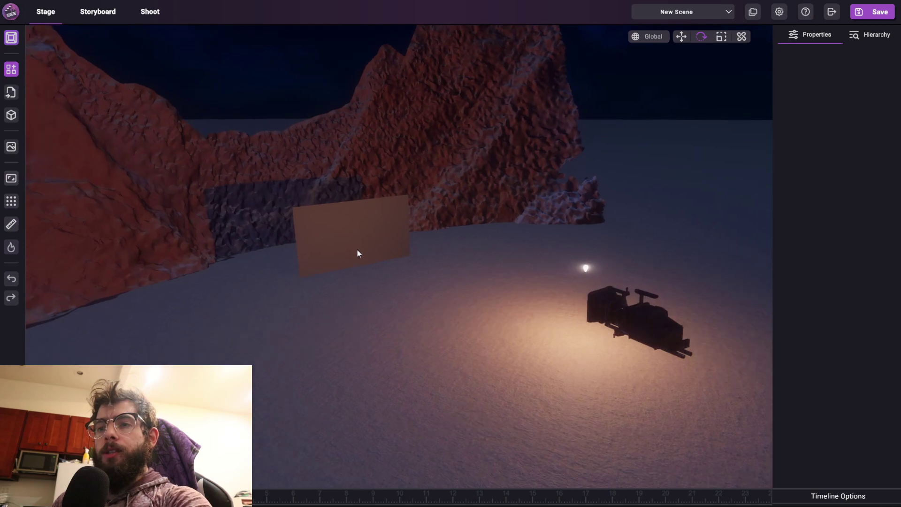
right_drag(382, 257, 441, 287)
scroll(539, 286, up, 5)
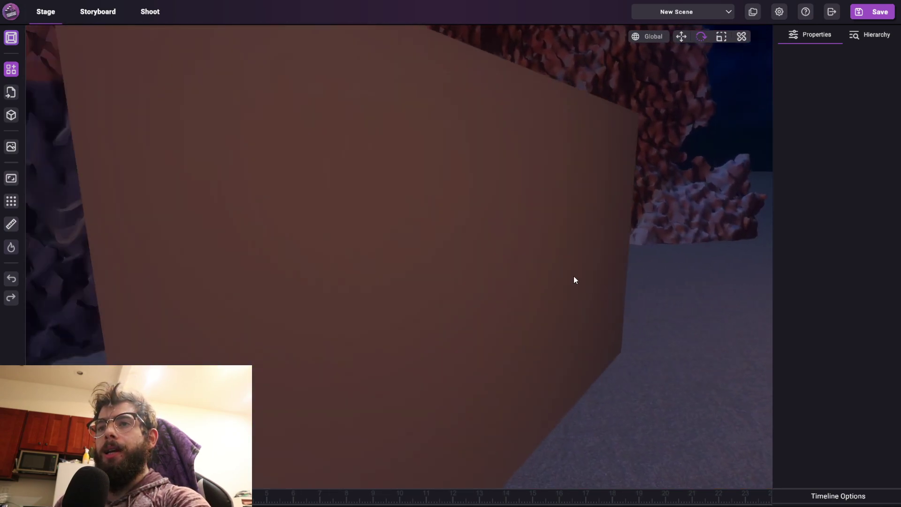
right_drag(539, 260, 709, 258)
click(708, 260)
right_drag(645, 284, 383, 272)
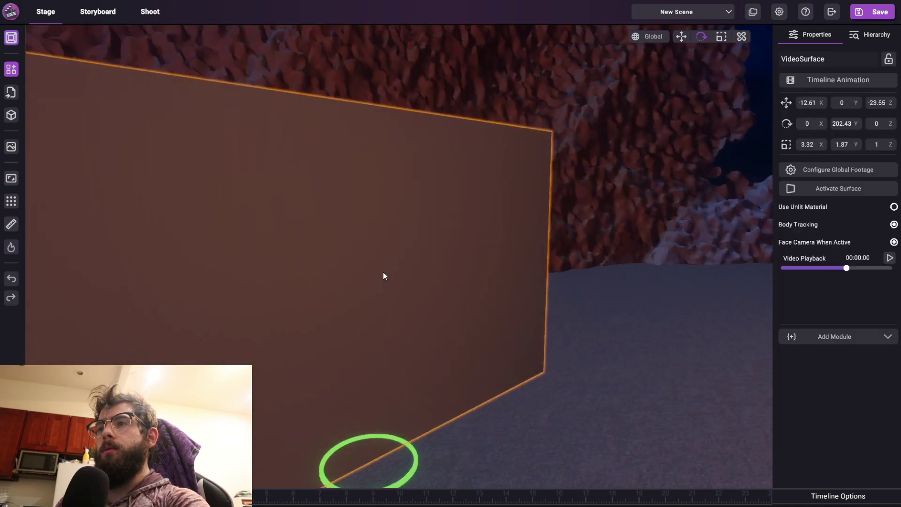
- Open the chromakey configuration for the surface's global footage and start playing the businessman green screen clip
scroll(383, 272, down, 5)
key(w)
click(838, 172)
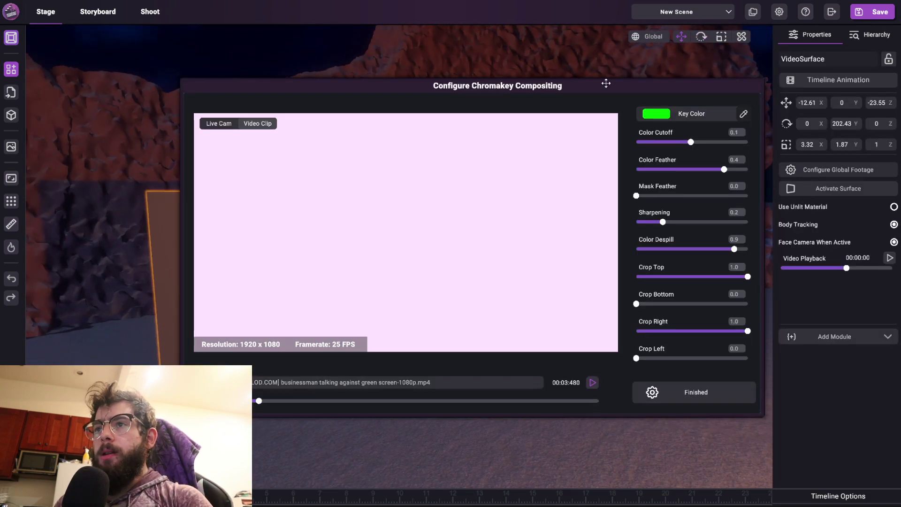
drag(606, 83, 588, 57)
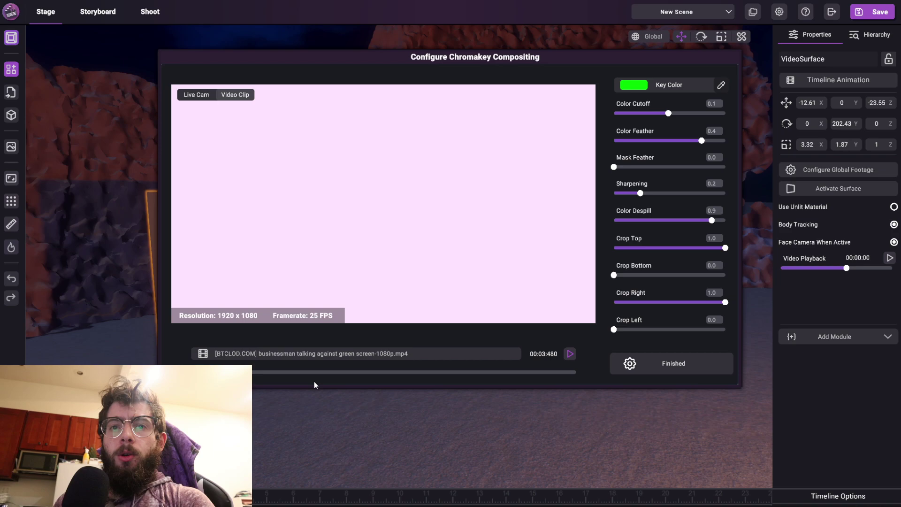
click(570, 355)
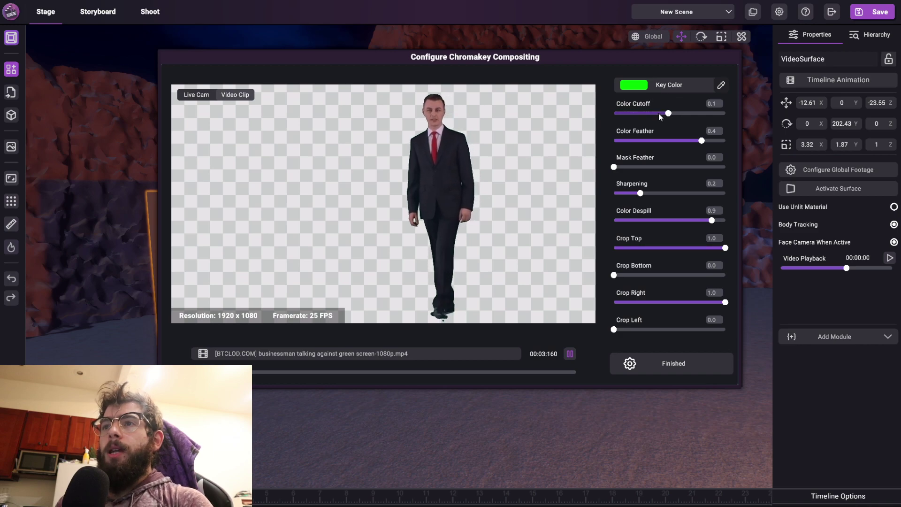
- Reset Color Cutoff, Color Feather and Color Despill to 0.0 to show the unkeyed green background
drag(658, 114, 613, 114)
drag(649, 140, 613, 140)
drag(681, 220, 614, 220)
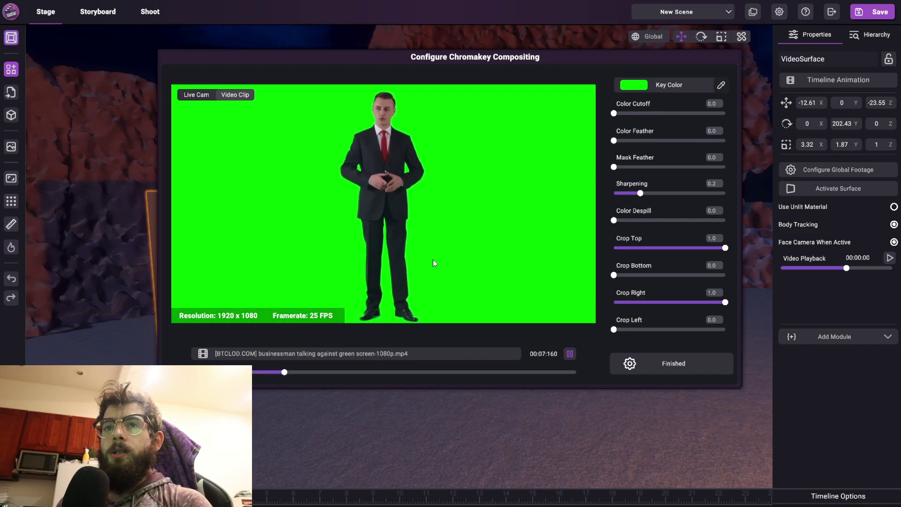
- Try a darker green key color, and replace it with the green sampled from the clip's background
click(688, 82)
drag(627, 227, 637, 243)
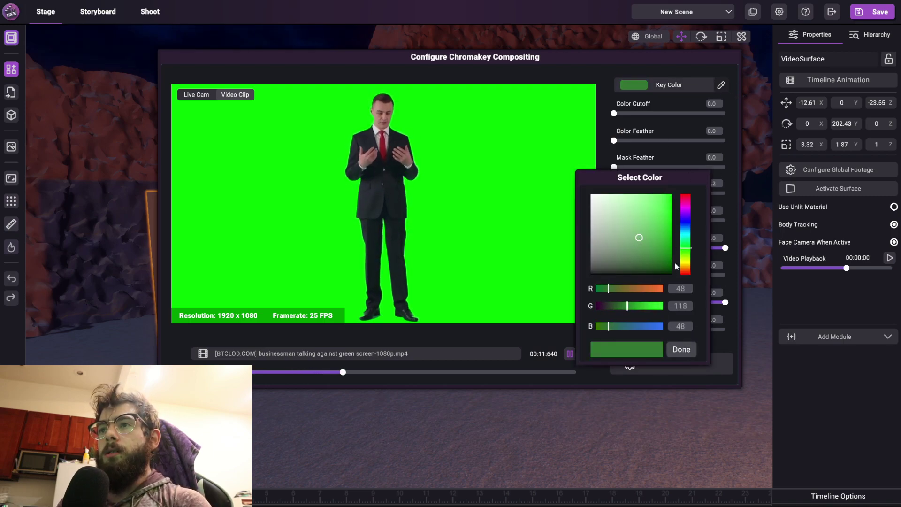
click(675, 349)
click(721, 85)
click(566, 186)
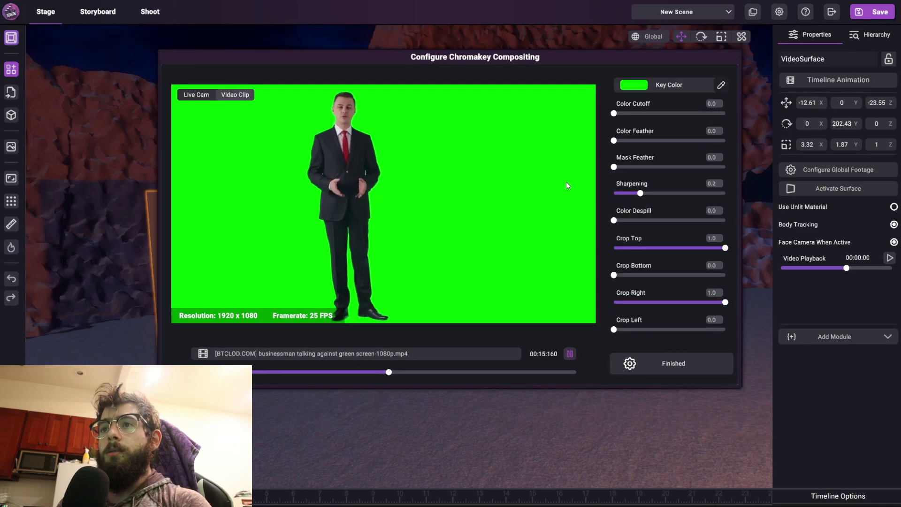
- Key out the green background with Color Cutoff at 0.1, Color Feather at 0.5 and Color Despill at 0.5
drag(615, 114, 649, 114)
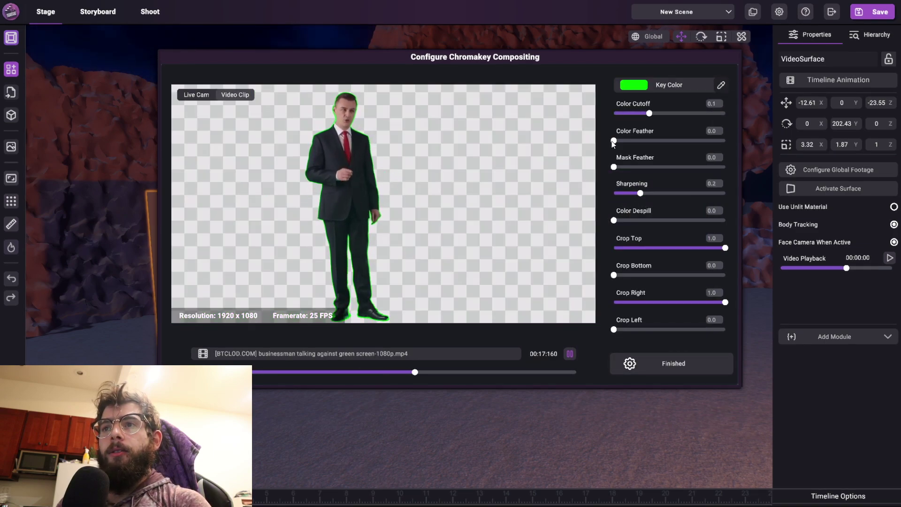
drag(615, 140, 688, 141)
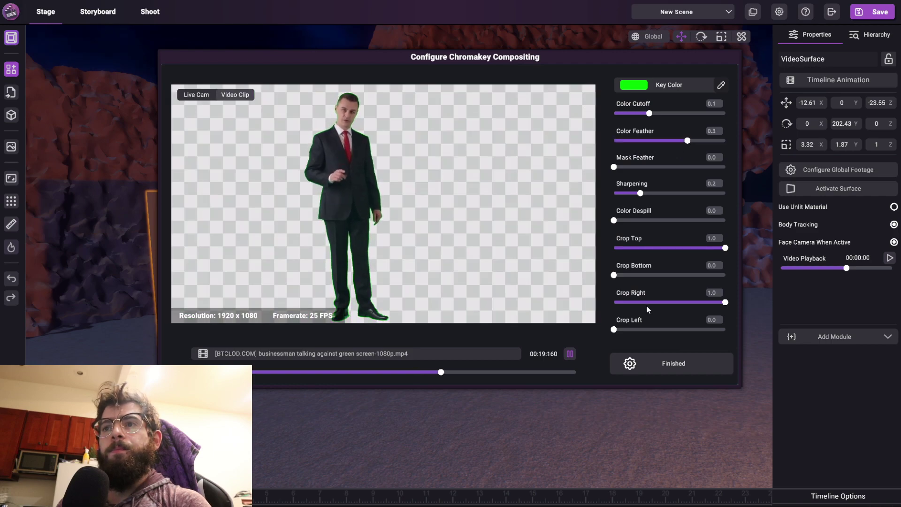
drag(614, 220, 670, 220)
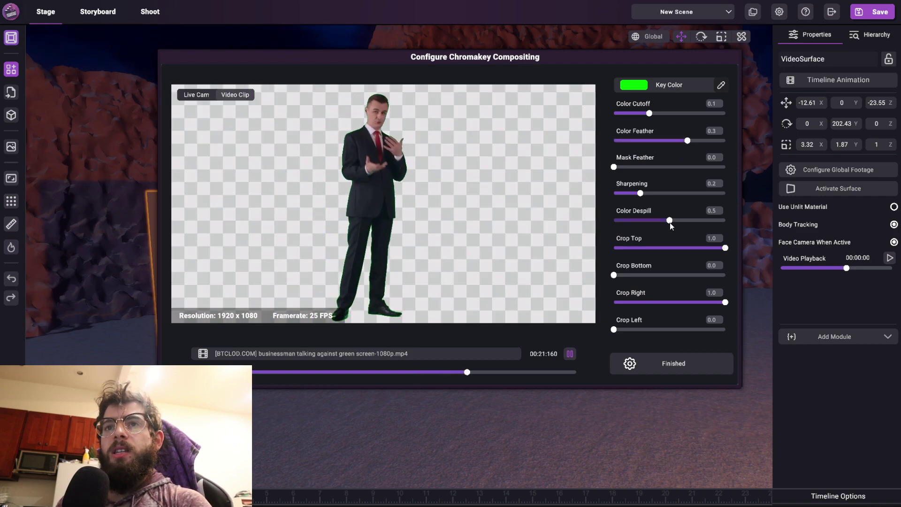
drag(687, 141, 716, 143)
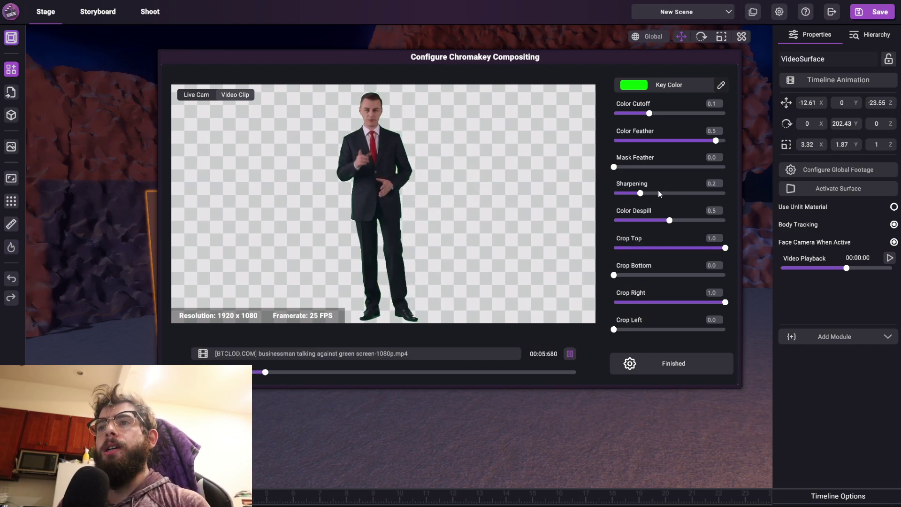
- Raise the clip's Sharpening to 1.0 and finish the chromakey configuration
drag(643, 192, 671, 207)
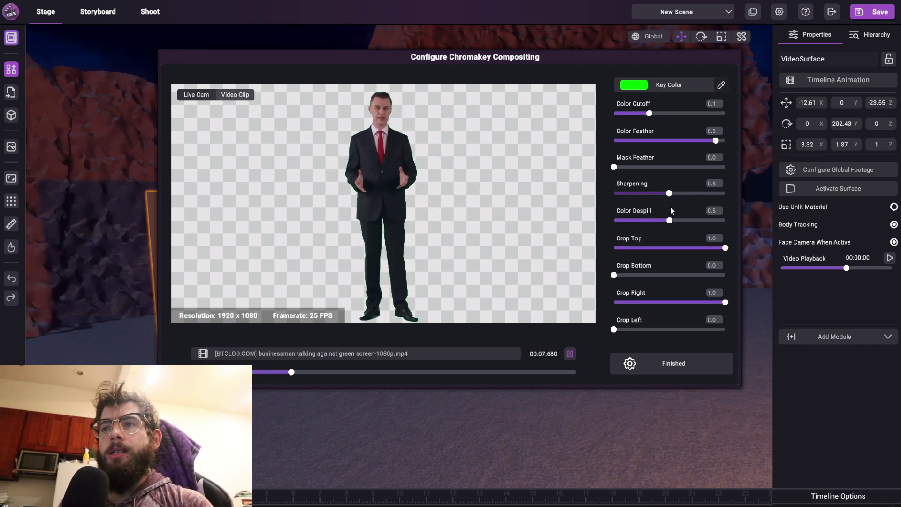
click(682, 193)
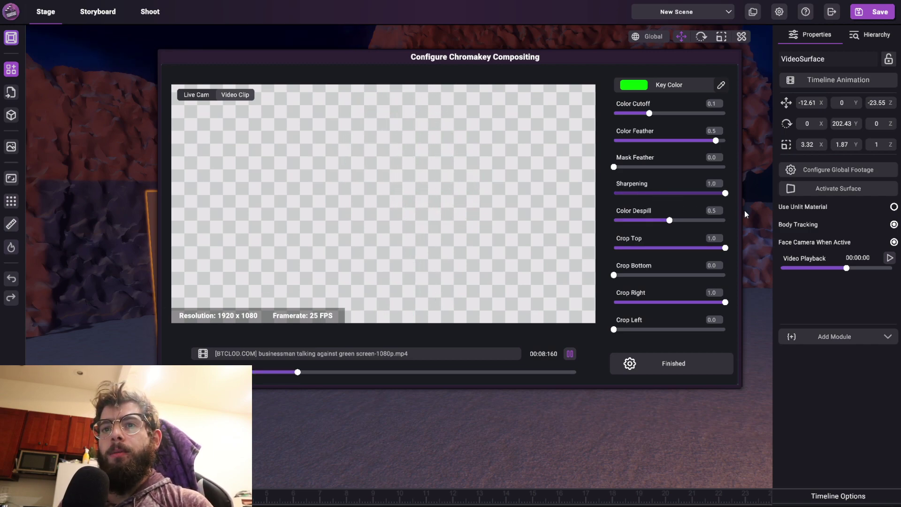
click(682, 370)
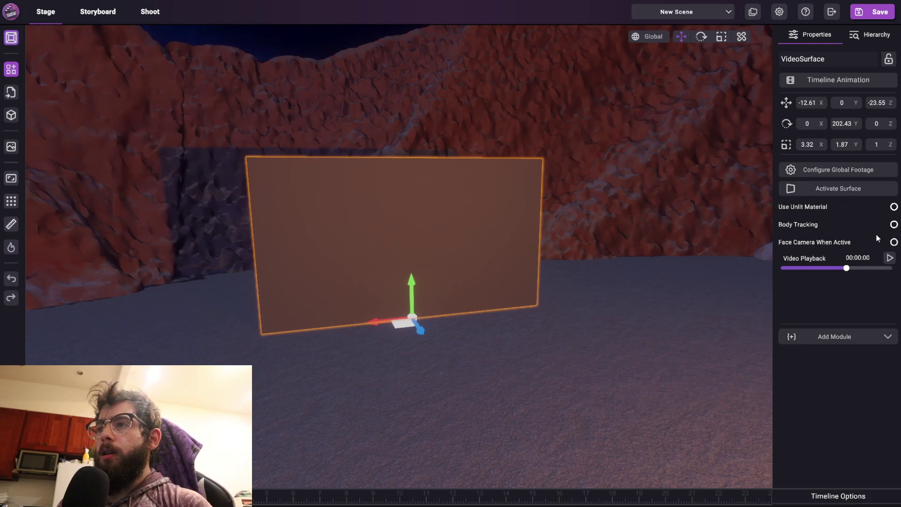
- Activate the video surface with Body Tracking and Face Camera When Active switched off
click(845, 188)
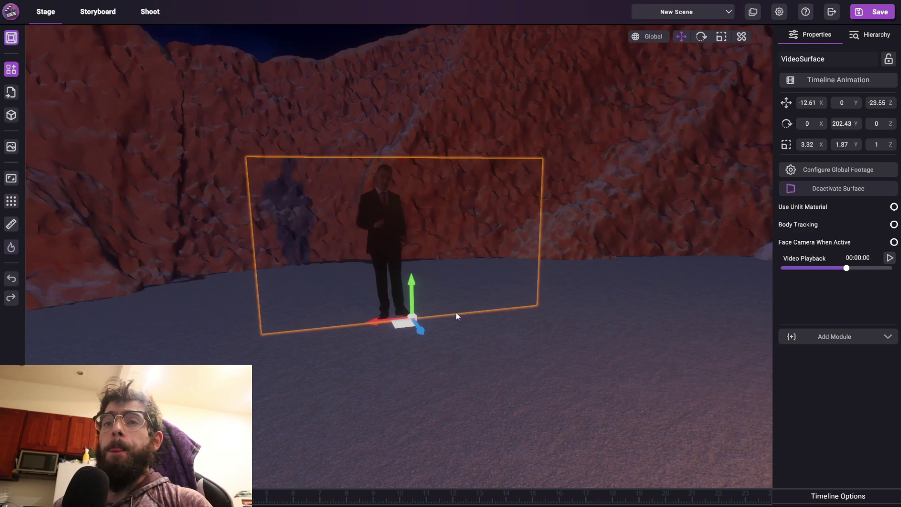
- Move the light bulb close to the businessman, to about X -12.69, Y 1.4, Z -25.66
middle_drag(430, 251, 493, 272)
right_drag(425, 238, 493, 260)
scroll(463, 254, up, 2)
middle_drag(493, 264, 626, 258)
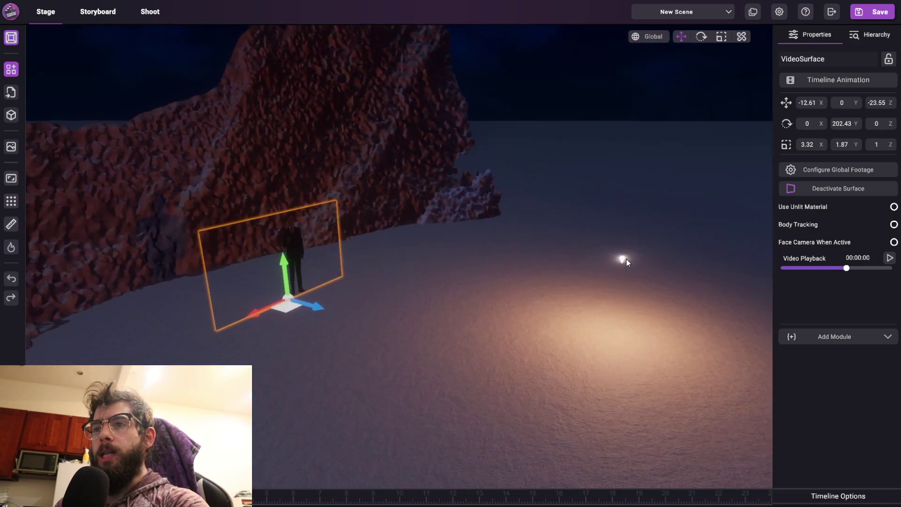
click(623, 259)
drag(603, 266, 354, 237)
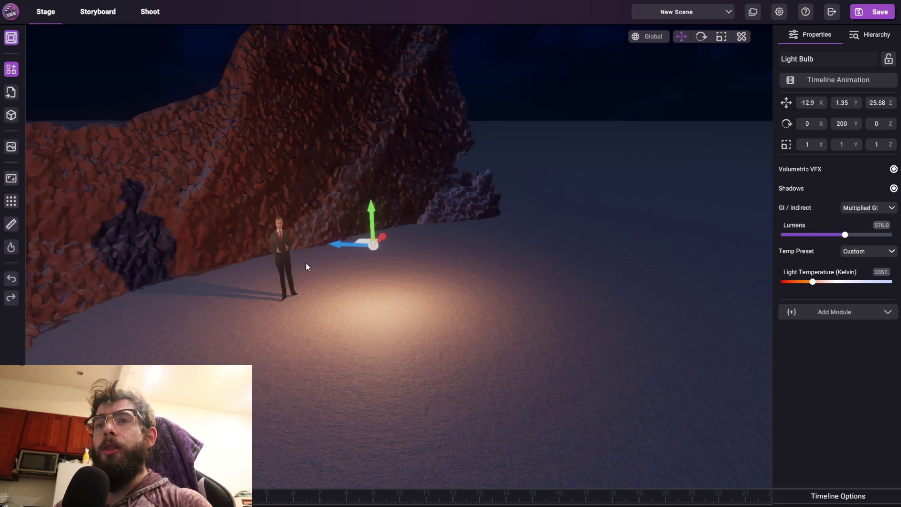
mouse_move(362, 240)
mouse_down()
mouse_move(360, 261)
mouse_move(367, 237)
mouse_up()
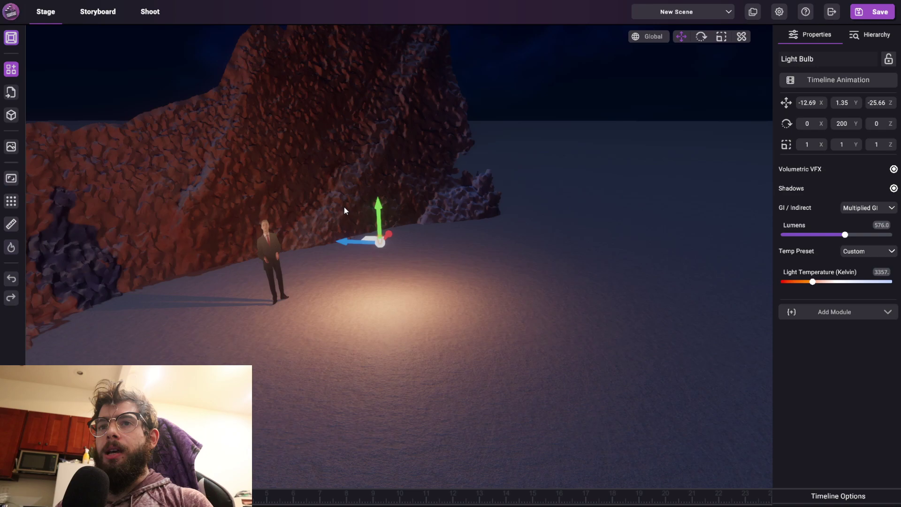
drag(380, 199, 380, 212)
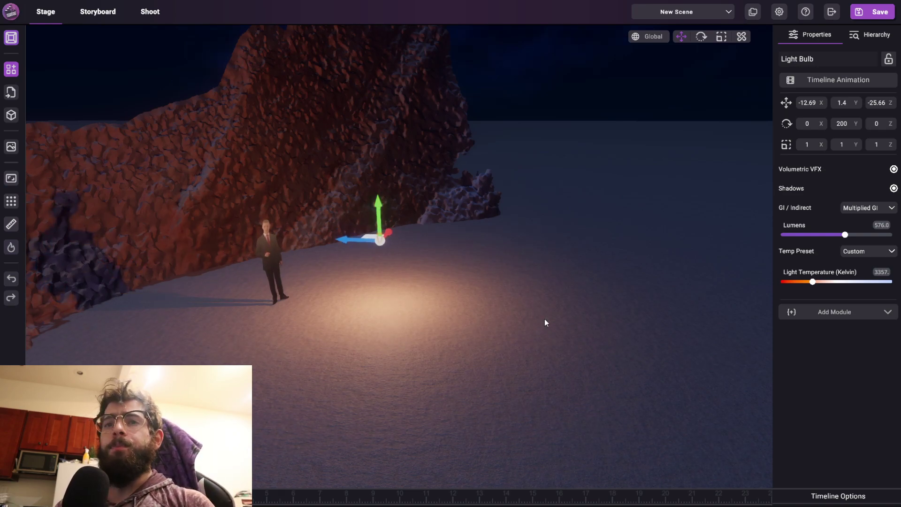
- Lower the light bulb's brightness to about 467 lumens
right_drag(545, 320, 436, 317)
middle_drag(436, 317, 416, 307)
scroll(433, 219, up, 3)
middle_drag(433, 219, 432, 225)
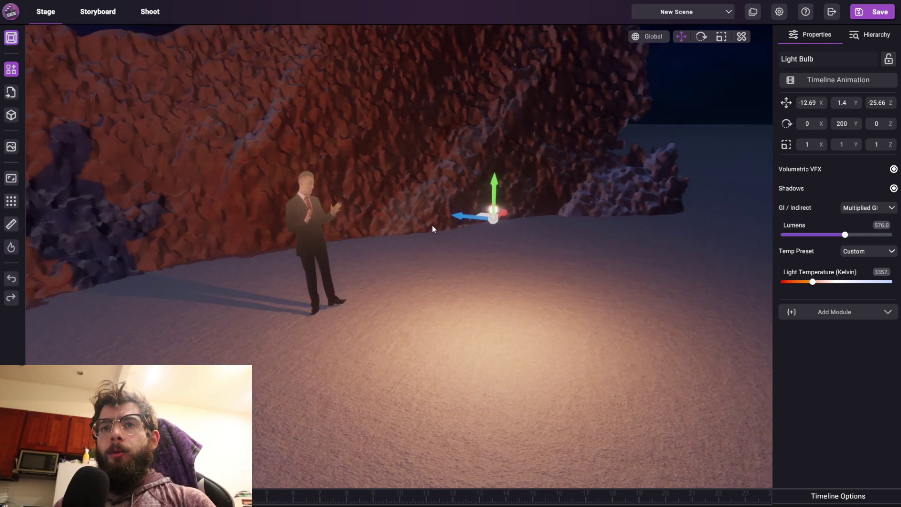
drag(432, 229, 553, 284)
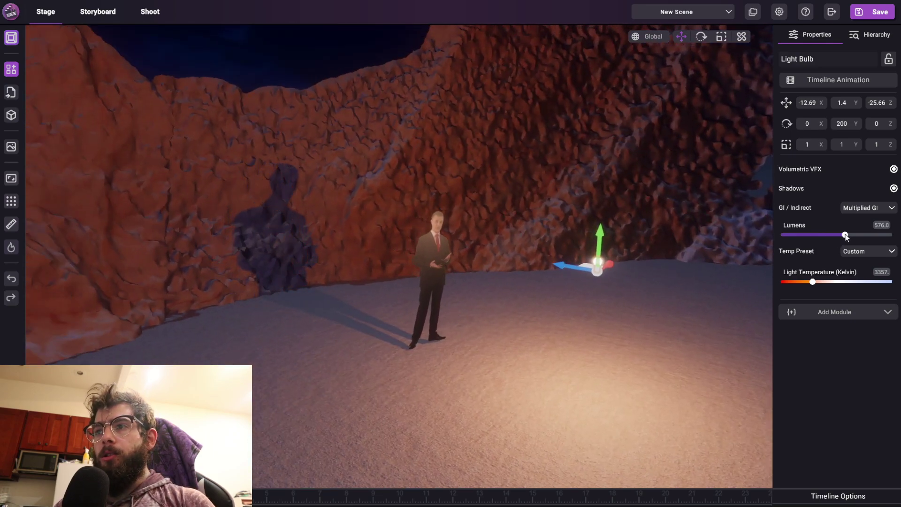
drag(846, 237, 833, 237)
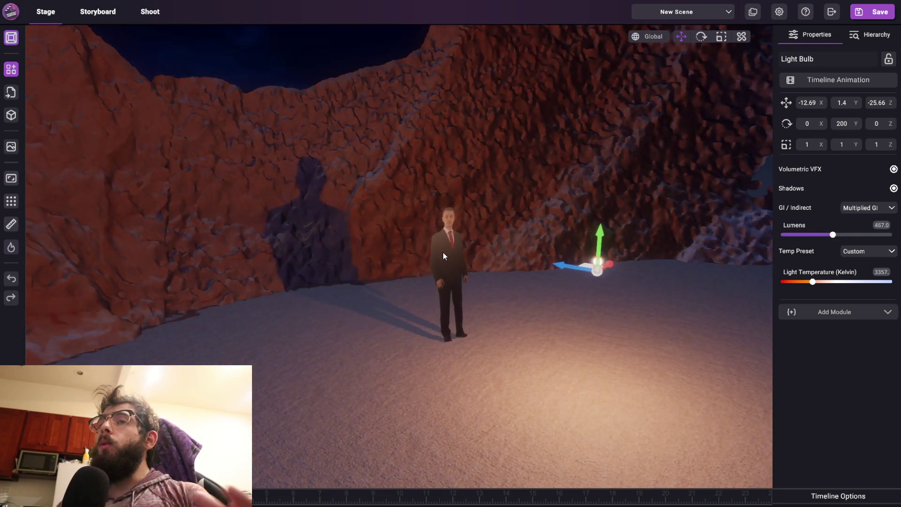
- Try Use Unlit Material on the businessman's video surface, then switch it back off
right_drag(443, 250, 452, 252)
scroll(454, 252, up, 5)
click(437, 275)
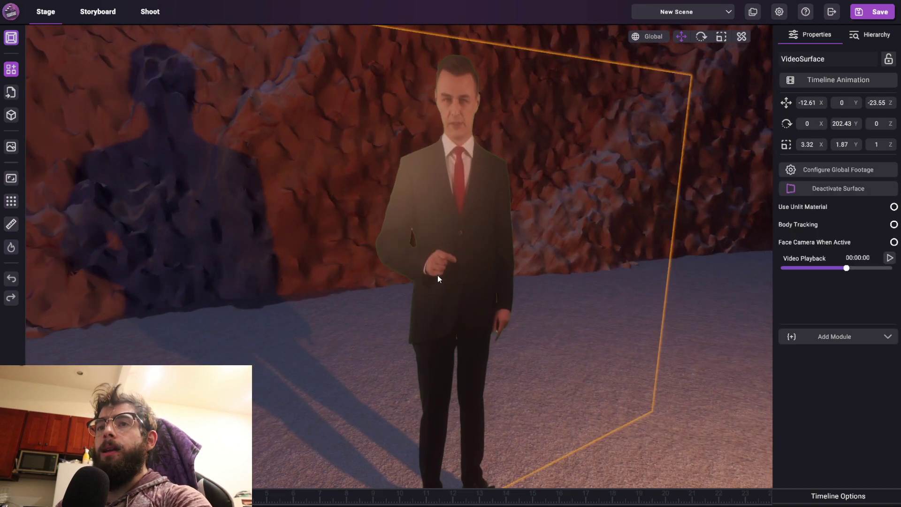
scroll(458, 264, down, 4)
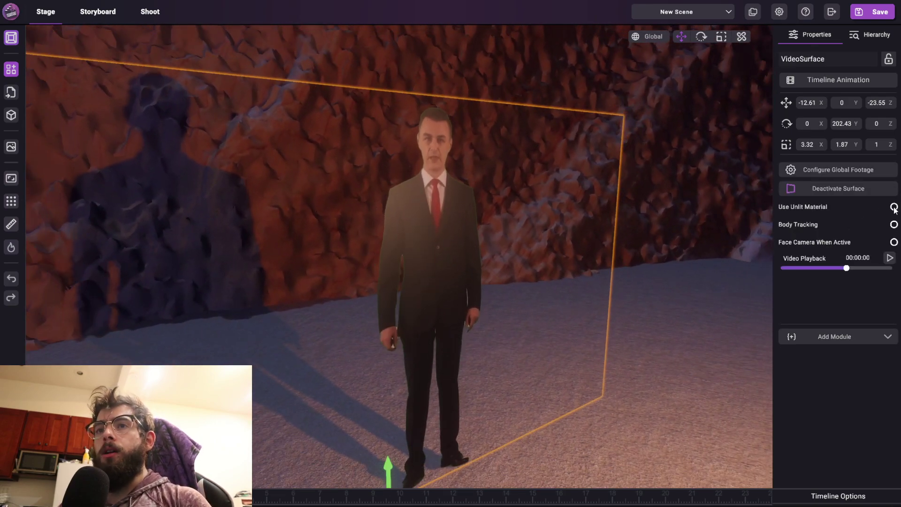
click(894, 207)
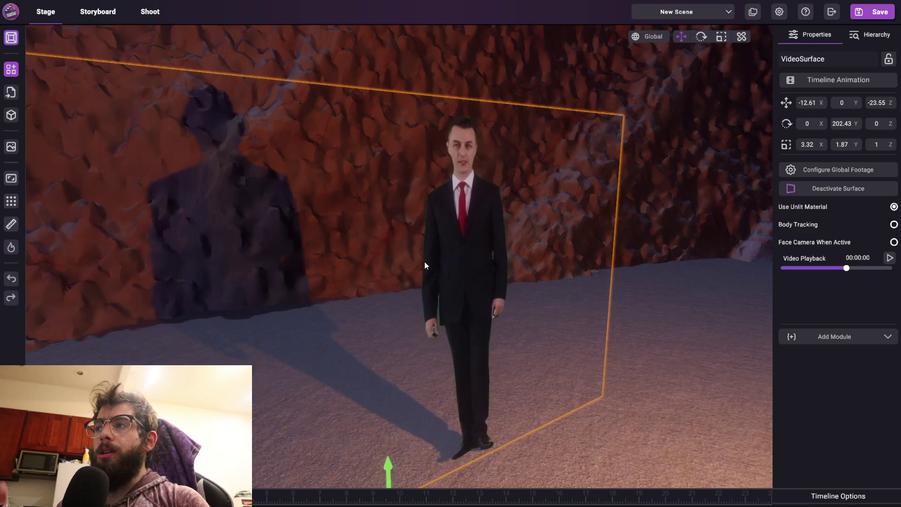
click(894, 207)
scroll(543, 287, up, 2)
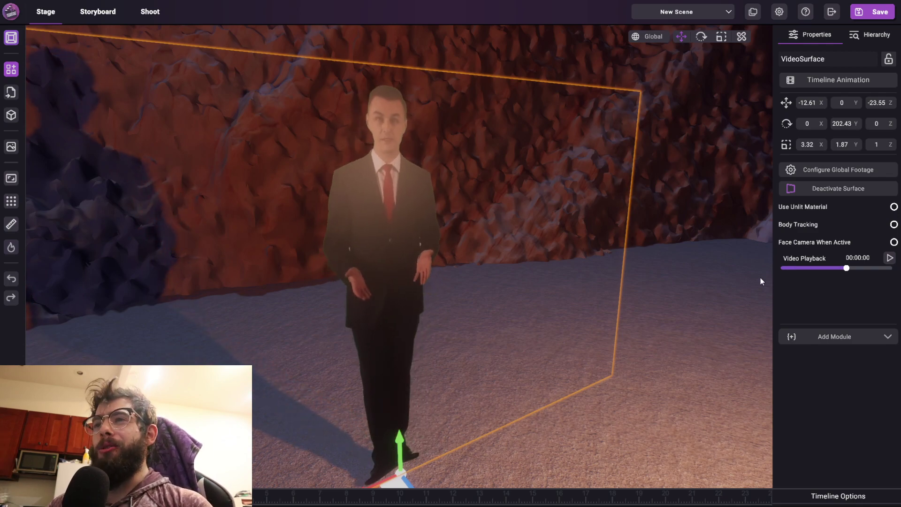
- Go to Shoot mode and raise the camera's focal length to about 14
right_drag(509, 261, 411, 230)
scroll(465, 287, down, 5)
middle_drag(410, 229, 358, 174)
right_drag(358, 174, 347, 164)
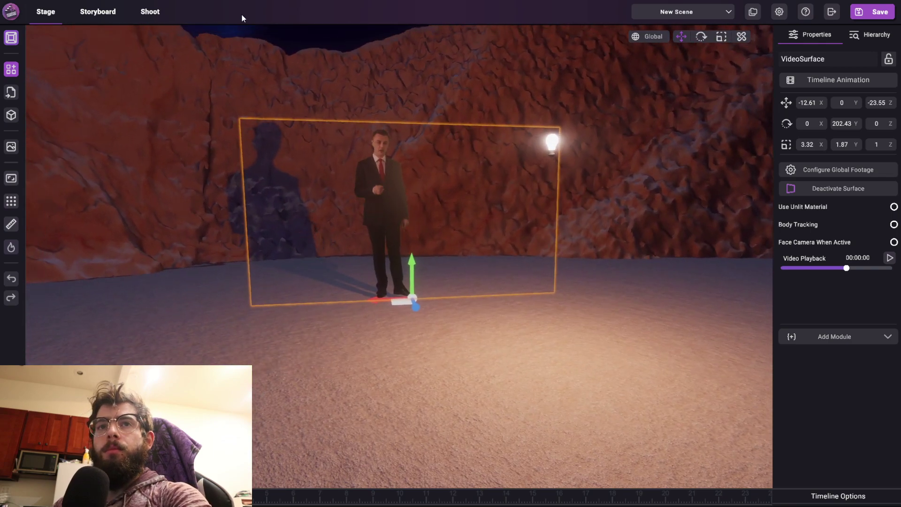
click(149, 12)
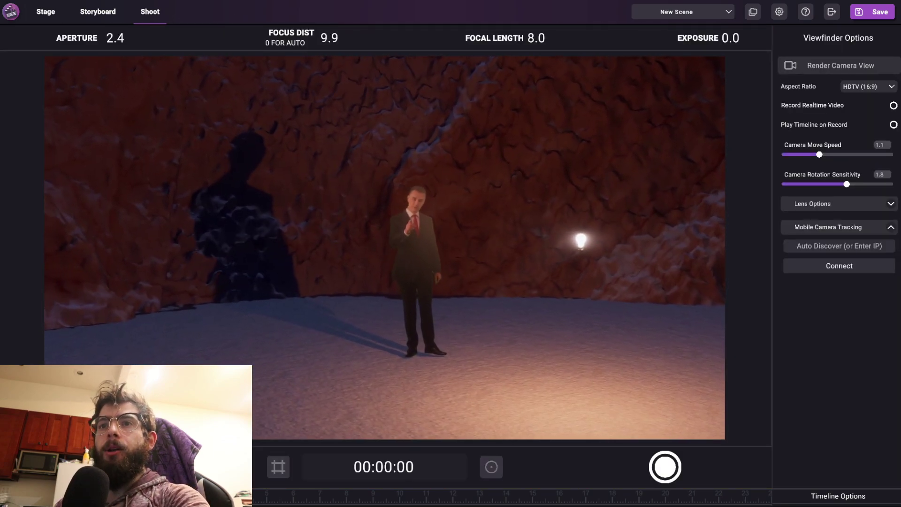
drag(535, 41, 558, 41)
right_drag(442, 175, 425, 159)
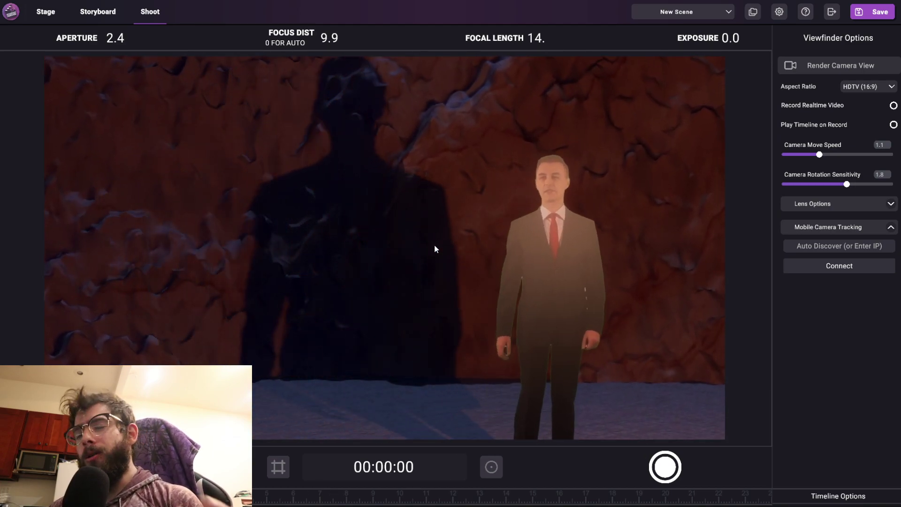
- Move the shooting camera from side to side past the businessman to examine how the fixed video surface looks from an angle
right_drag(467, 284, 468, 285)
key(d)
key(a)
key(d)
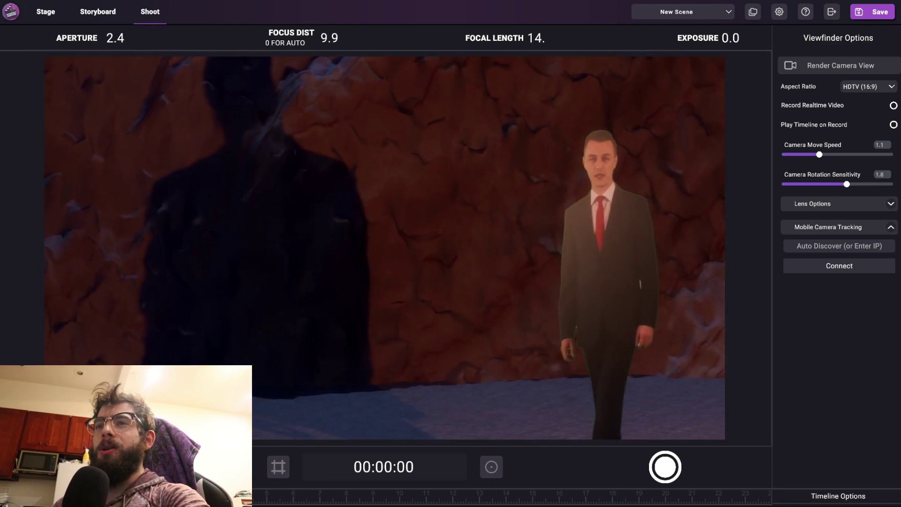
key(a)
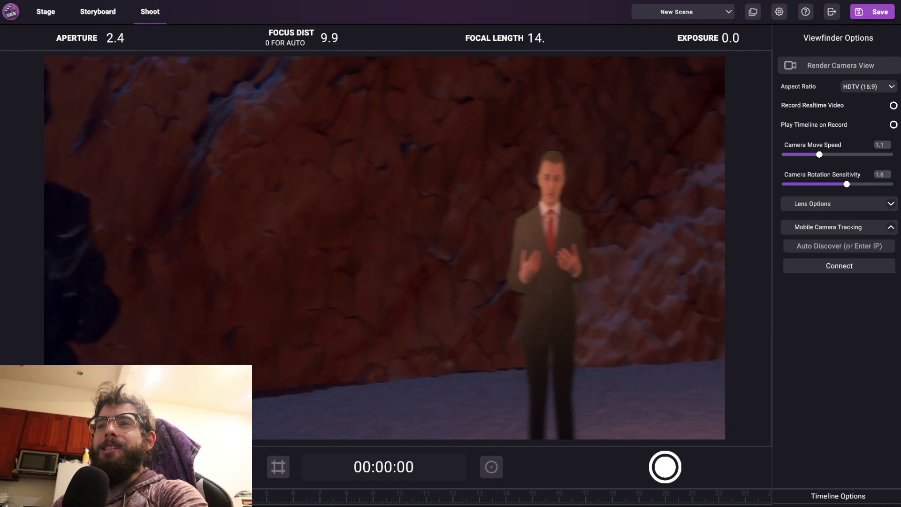
- Switch on Face Camera When Active for the video surface on the stage and return to Shoot mode
click(51, 14)
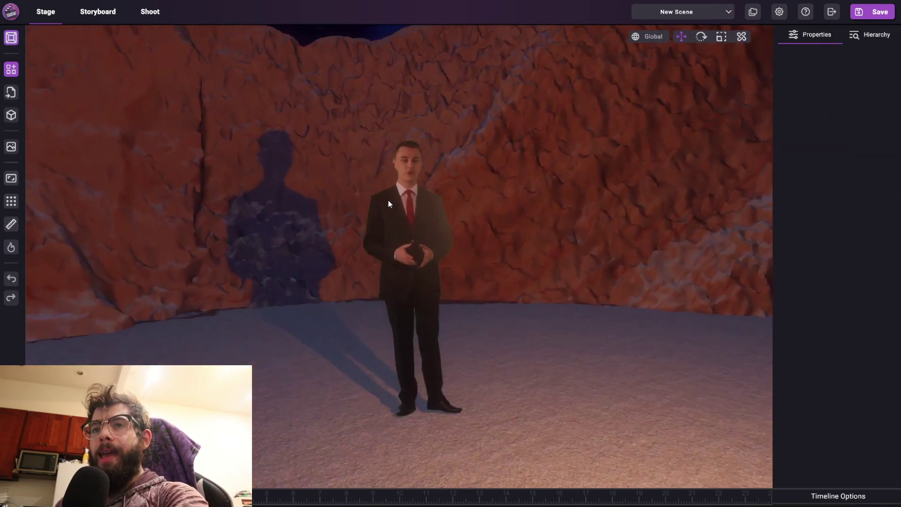
right_drag(387, 200, 550, 354)
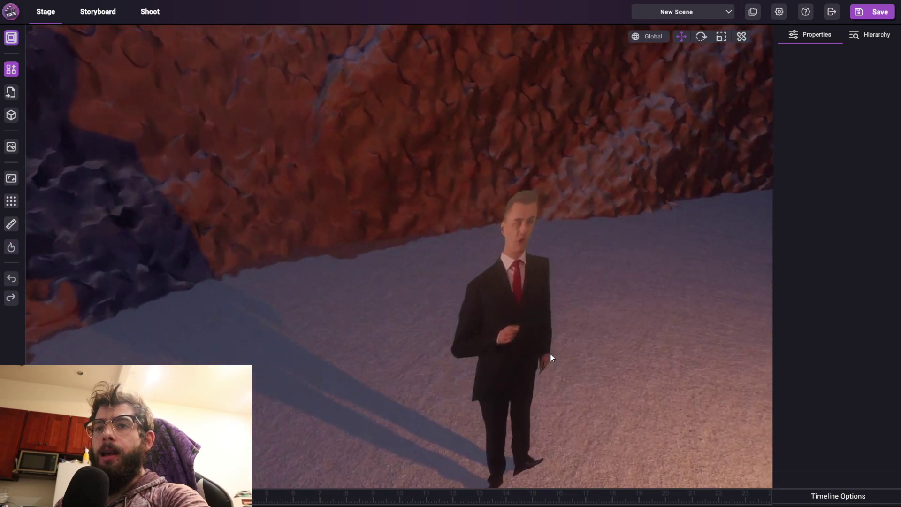
click(550, 357)
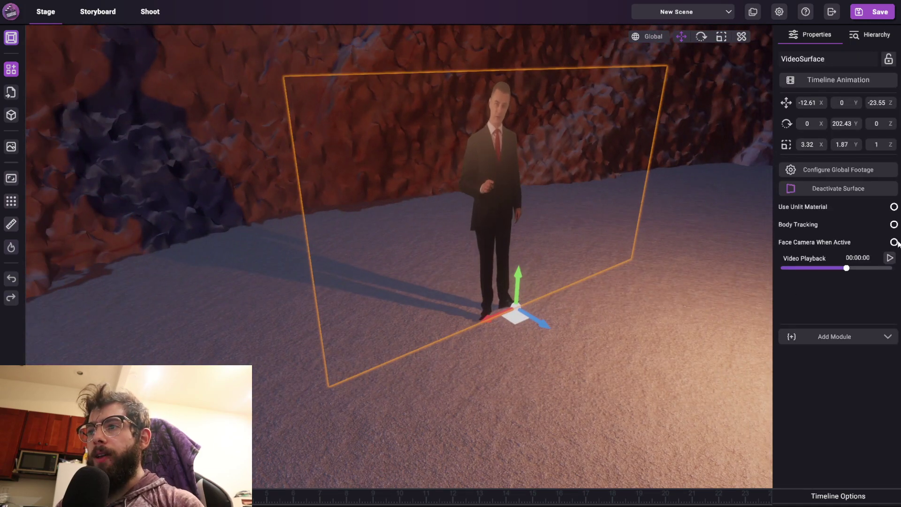
click(151, 14)
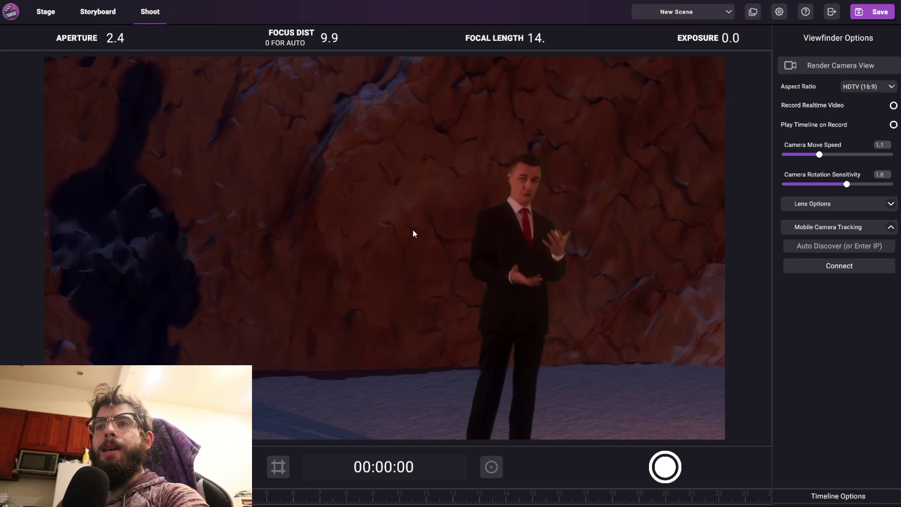
- Select the free camera on the stage to check where it stands, and return to its viewfinder
click(46, 12)
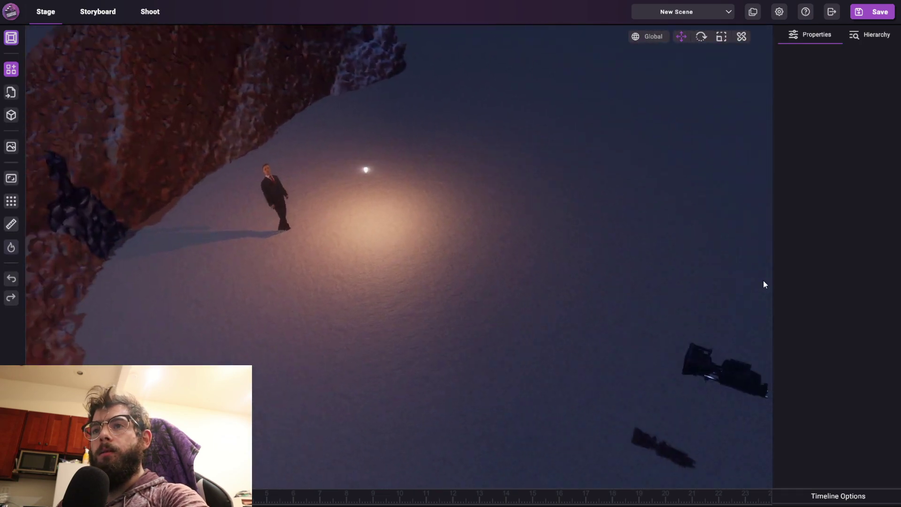
click(604, 385)
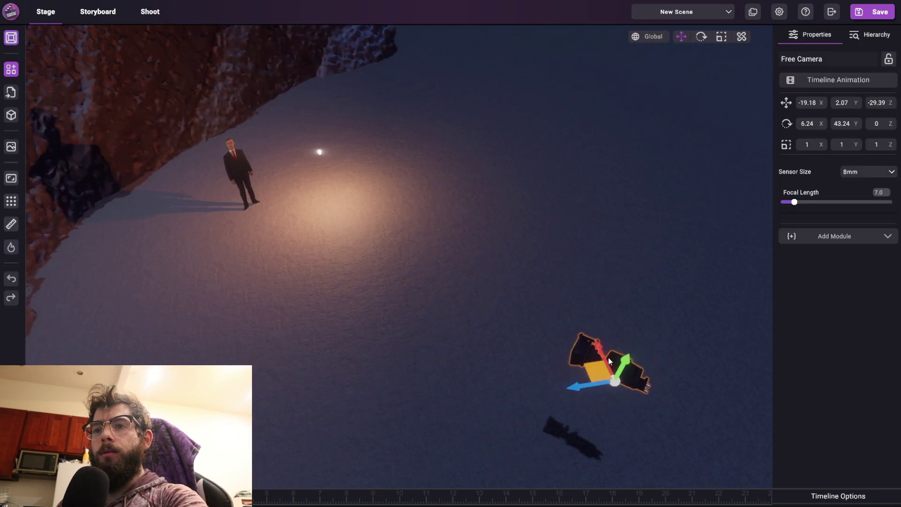
click(150, 13)
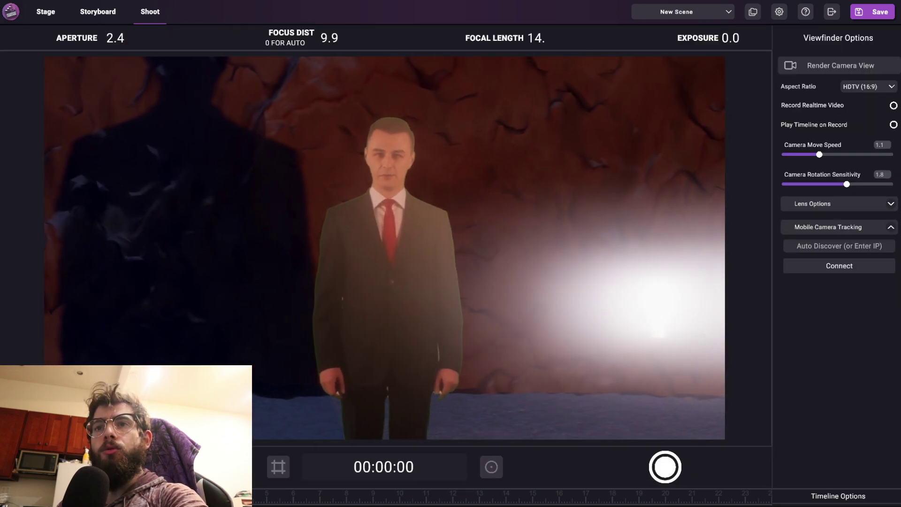
- Move the shooting camera back and forth past the businessman to examine how the surface turns toward it
key(d)
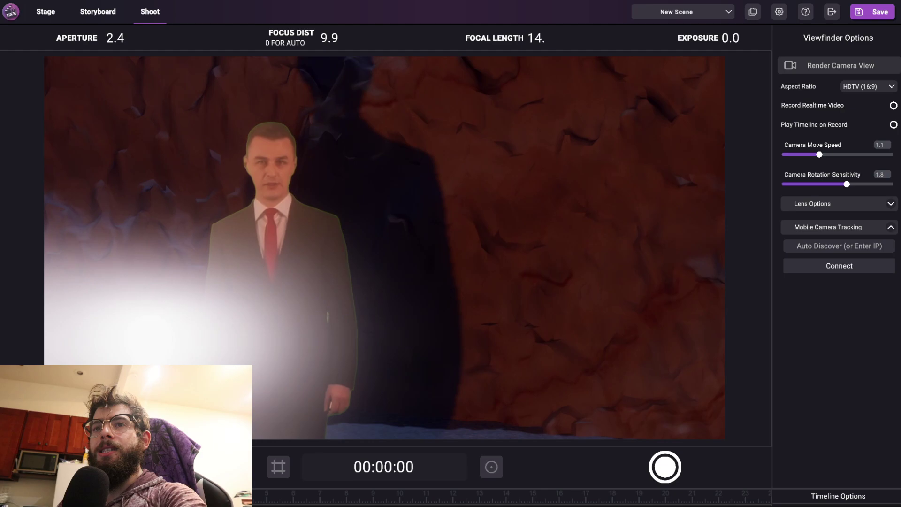
key(d)
key(a)
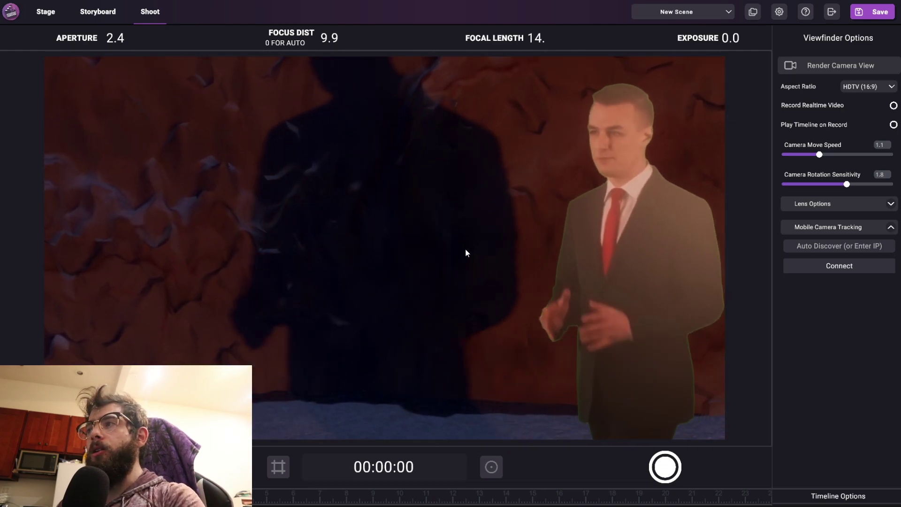
key(d)
key(a)
key(d)
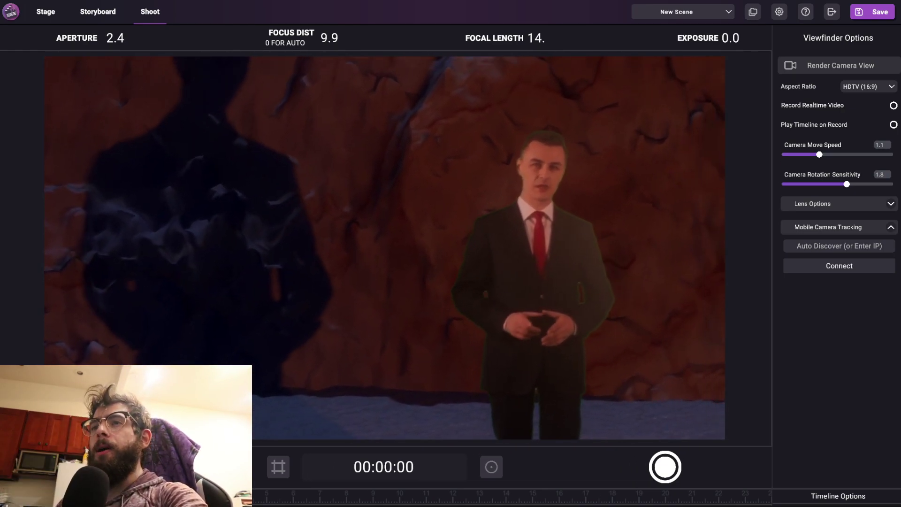
right_drag(397, 255, 434, 235)
key(s)
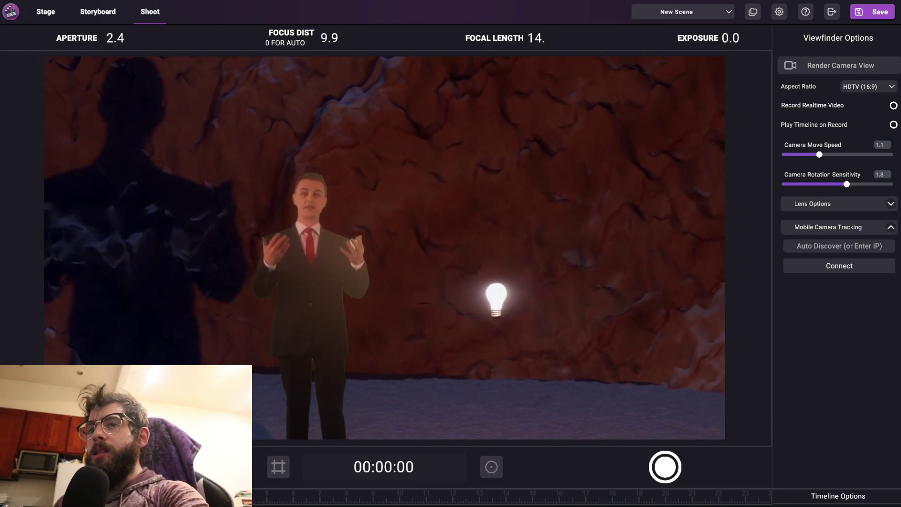
key(a)
key(w)
key(a)
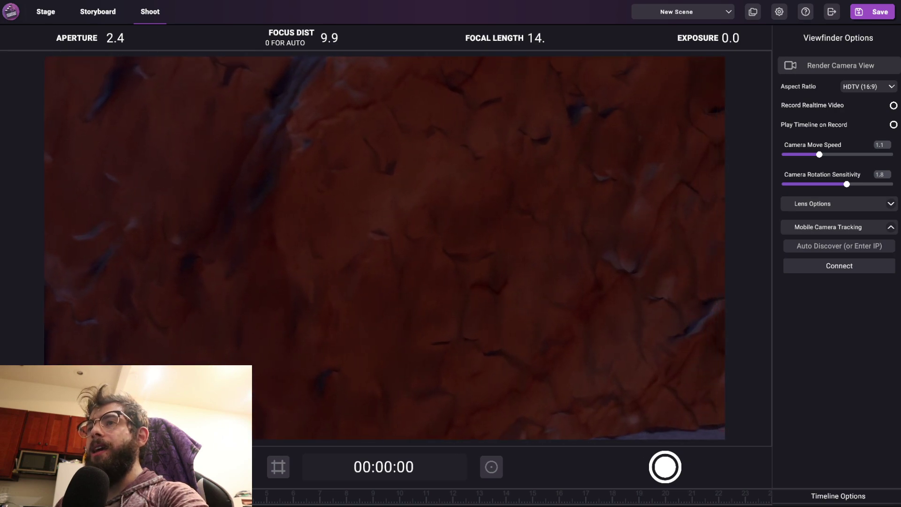
- Reposition the shooting camera farther back to frame the businessman full length with the light bulb beside him
right_drag(434, 235, 450, 252)
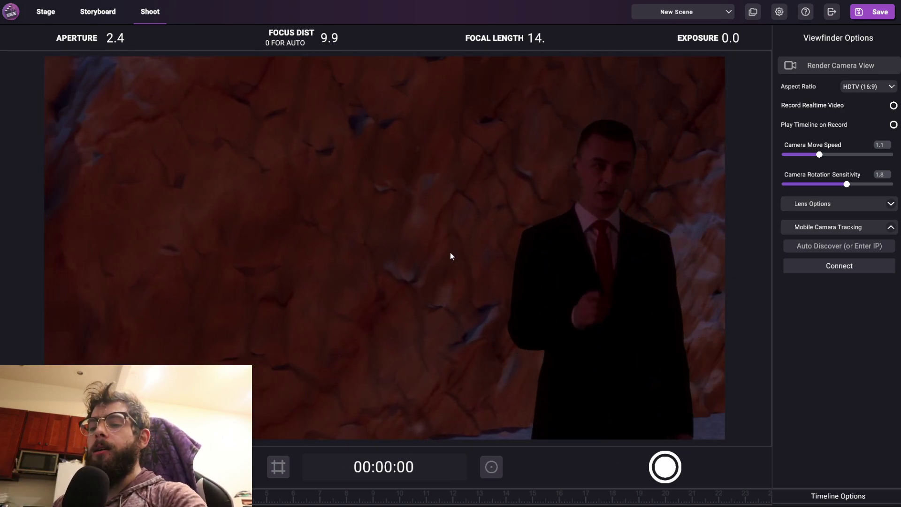
key(d)
mouse_move(449, 252)
right_down()
mouse_move(465, 251)
mouse_move(441, 253)
mouse_move(462, 254)
mouse_move(451, 253)
right_up()
key(s)
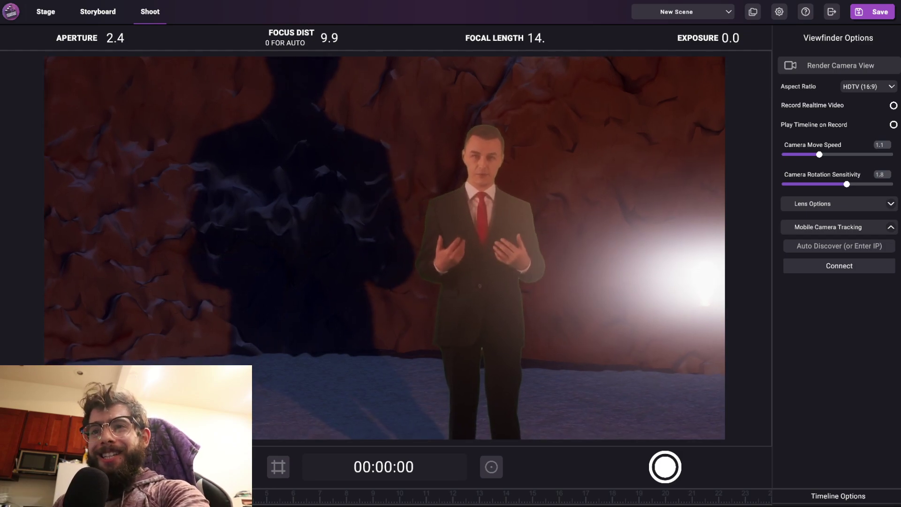
key(s)
right_drag(450, 254, 458, 273)
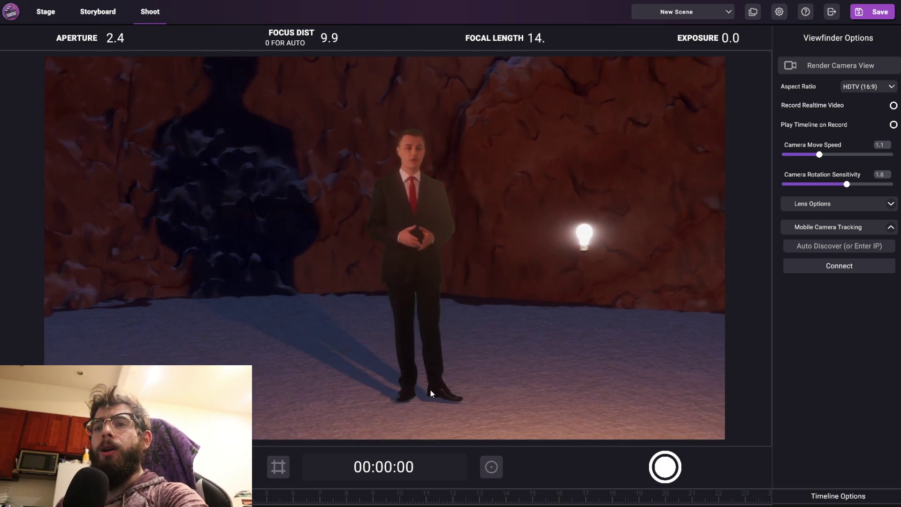
- Return to the stage and select the businessman's video surface to view it together with the free camera
click(46, 11)
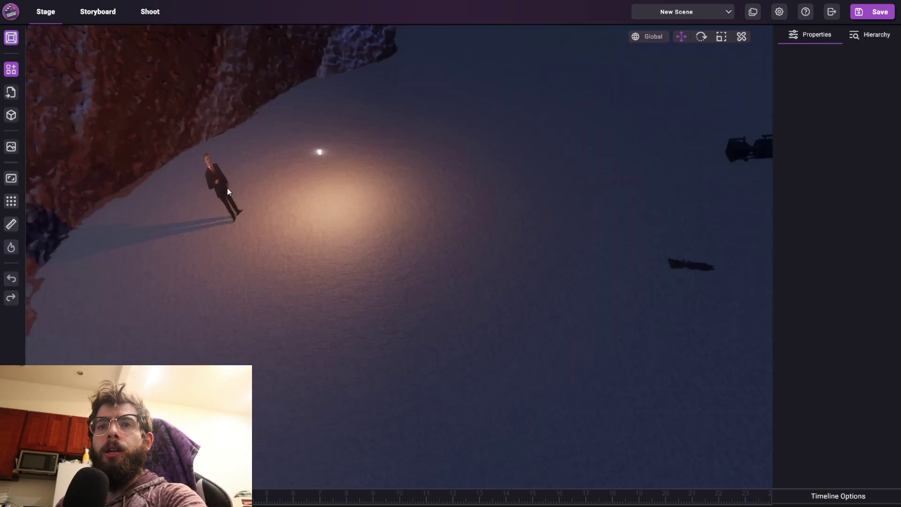
right_drag(375, 225, 209, 74)
scroll(210, 75, up, 3)
scroll(345, 207, up, 4)
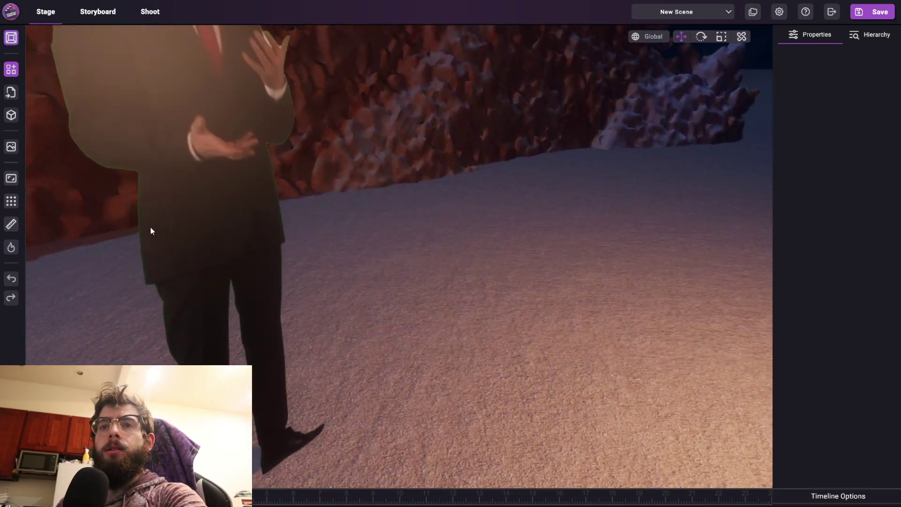
click(257, 202)
scroll(258, 201, down, 10)
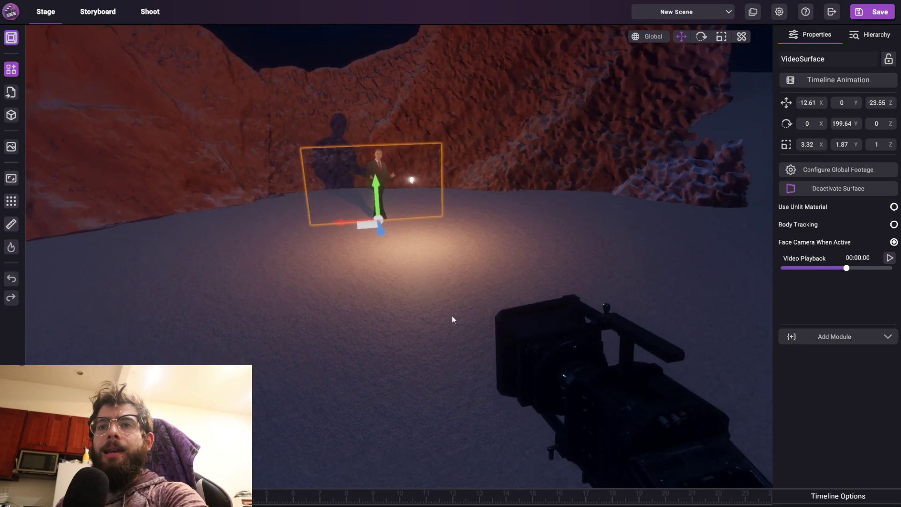
- Move the free camera around the stage, in front of and beside the businessman, to examine how his video surface turns toward it
click(559, 389)
right_drag(629, 424, 639, 455)
drag(624, 455, 168, 111)
drag(206, 80, 479, 219)
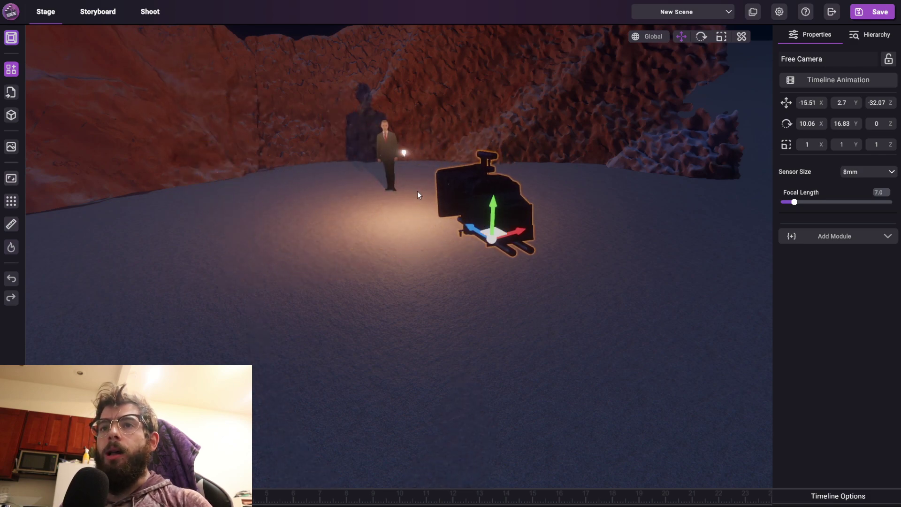
middle_drag(418, 191, 419, 208)
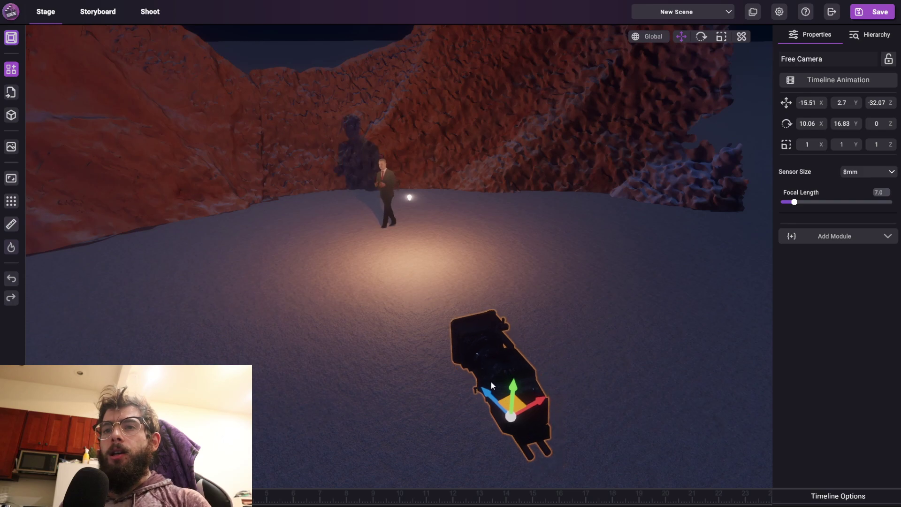
drag(491, 382, 242, 259)
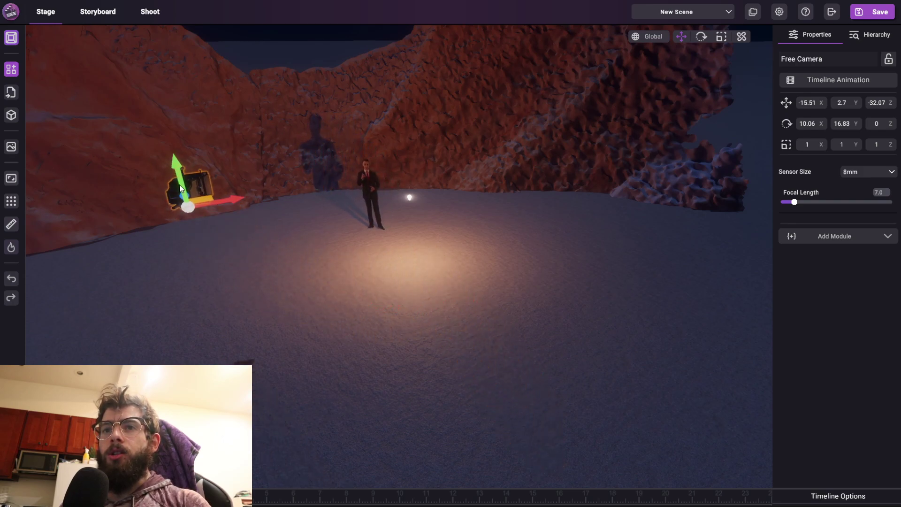
drag(195, 175, 441, 212)
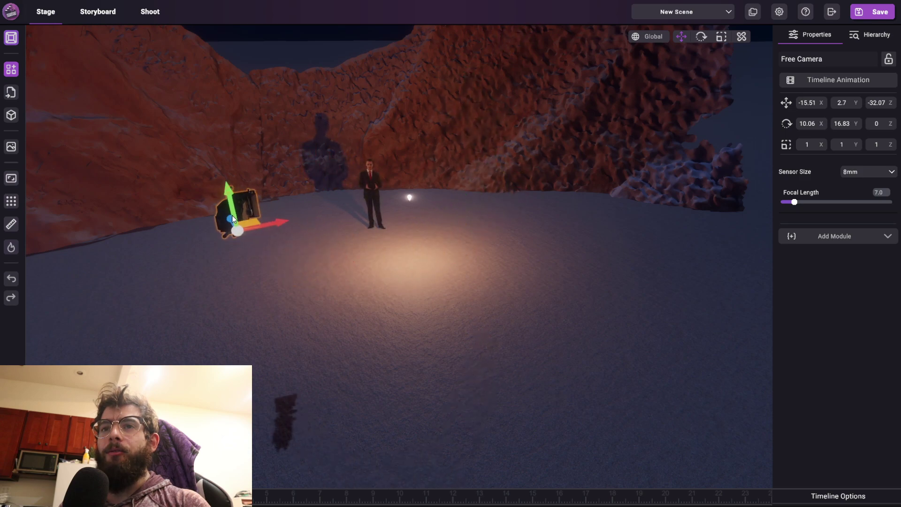
drag(232, 216, 338, 256)
drag(432, 238, 419, 268)
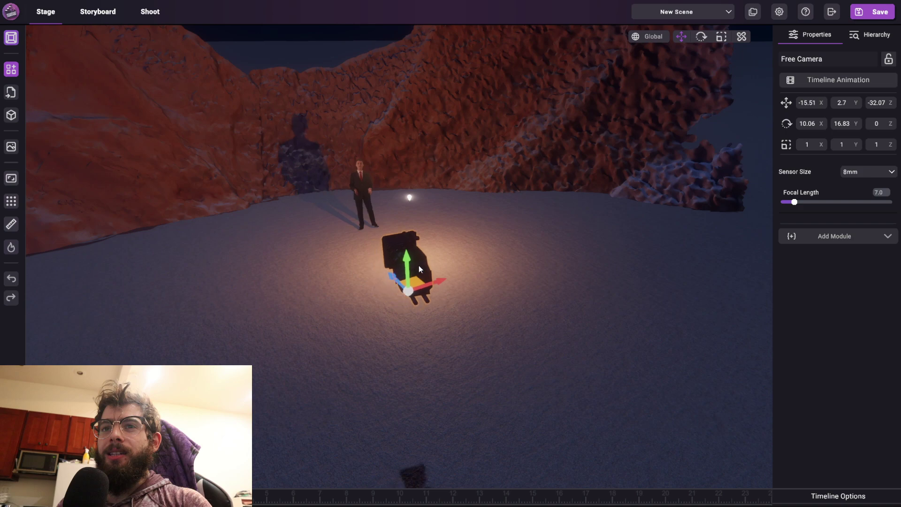
drag(468, 132, 479, 156)
drag(457, 262, 161, 247)
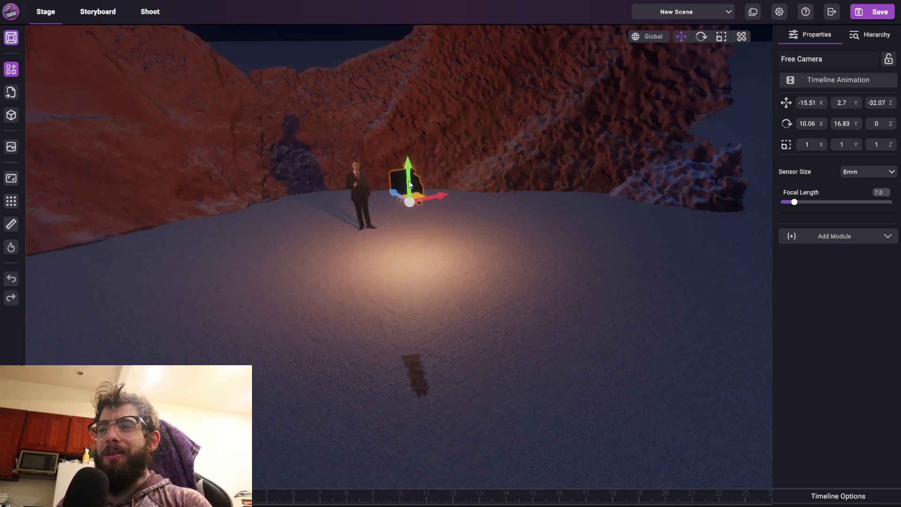
drag(417, 227, 301, 292)
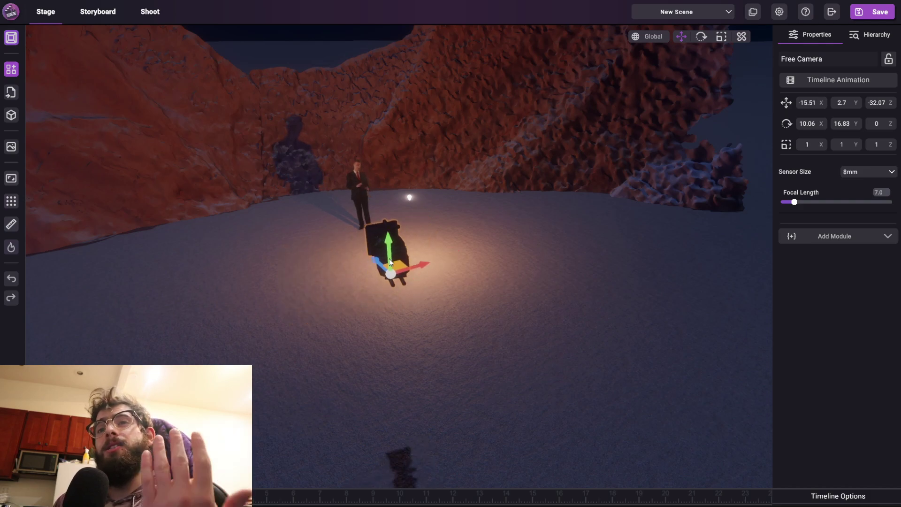
drag(412, 250, 518, 109)
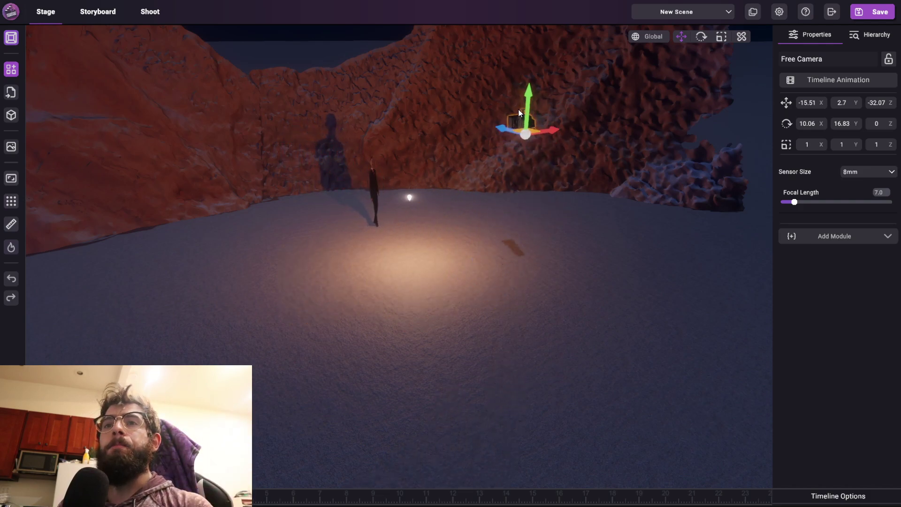
drag(518, 207, 394, 275)
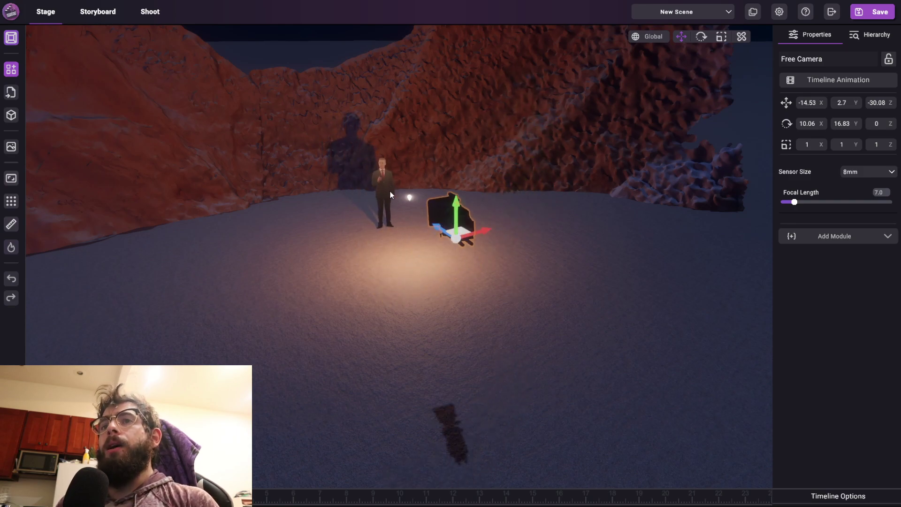
- Select the businessman's video surface up close and enable Body Tracking on it
scroll(382, 176, up, 5)
key(w)
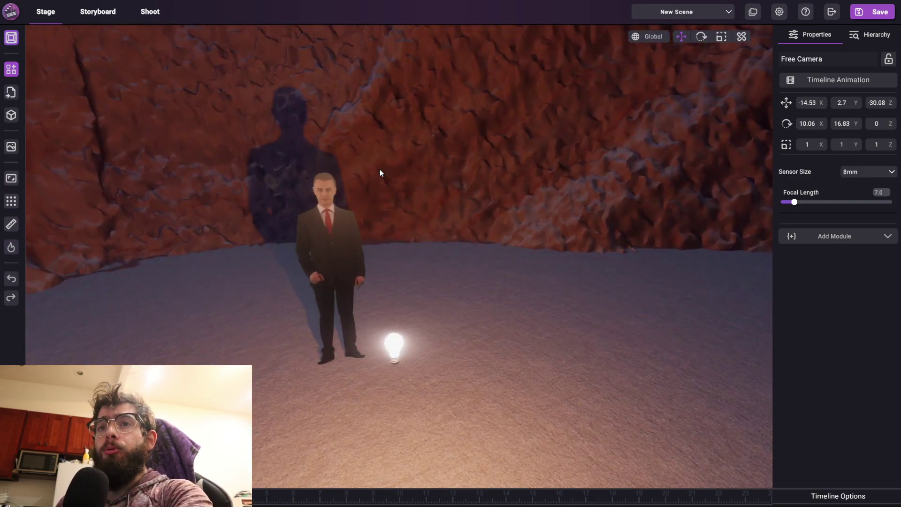
key(a)
right_drag(382, 173, 565, 217)
key(w)
click(565, 217)
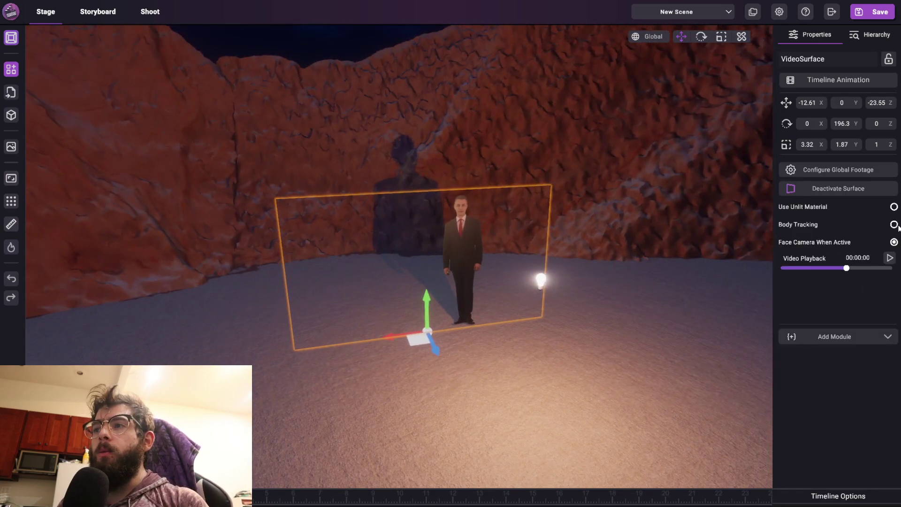
click(894, 225)
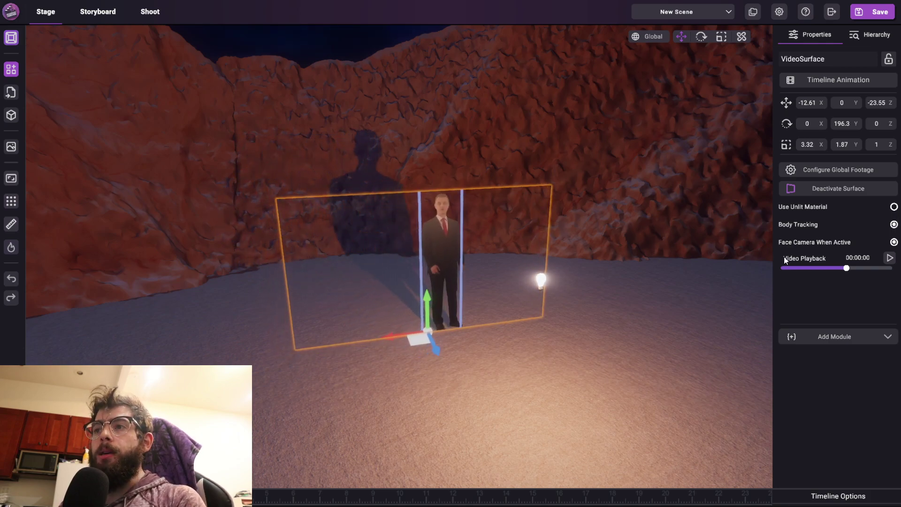
- Move the free camera around in front of the businessman to examine how the body-tracked surface turns with it
scroll(584, 216, down, 5)
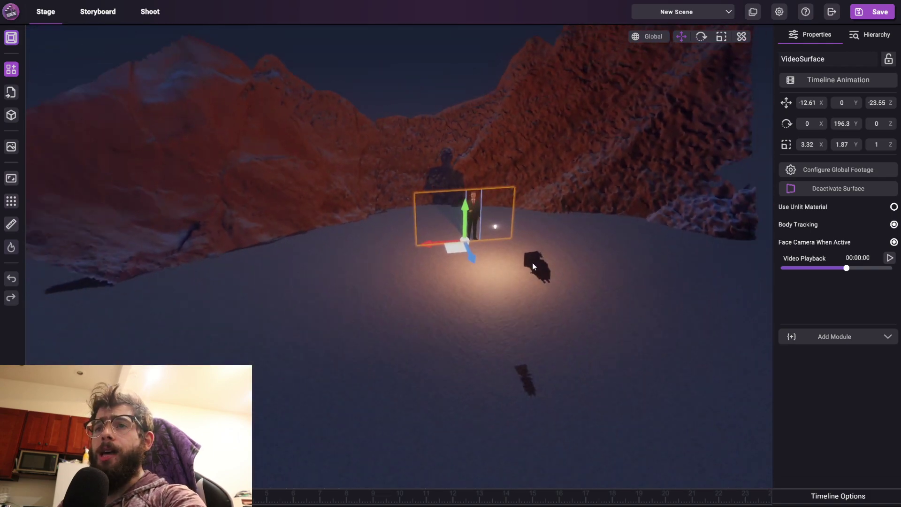
click(532, 263)
drag(348, 240, 461, 261)
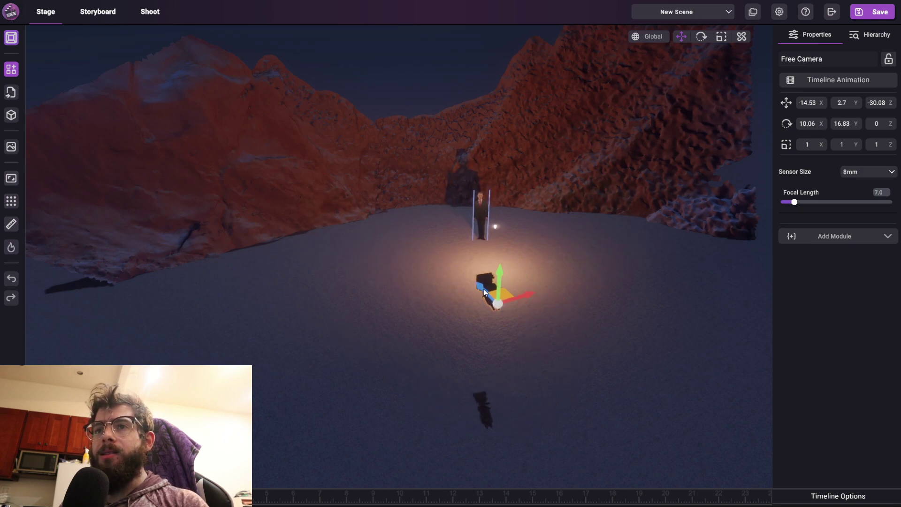
drag(346, 207, 498, 277)
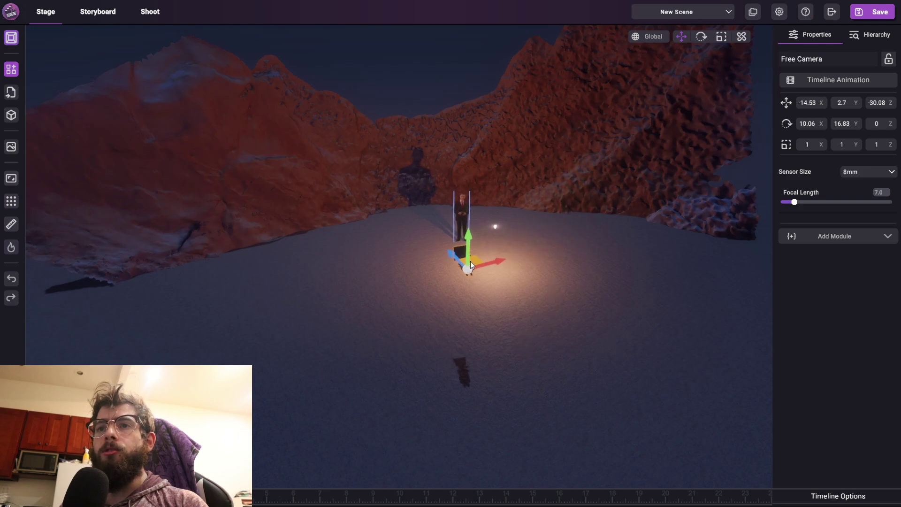
- Switch to the shooting viewfinder and move the camera back and sideways around the businessman to examine how he and his shadow follow
click(159, 13)
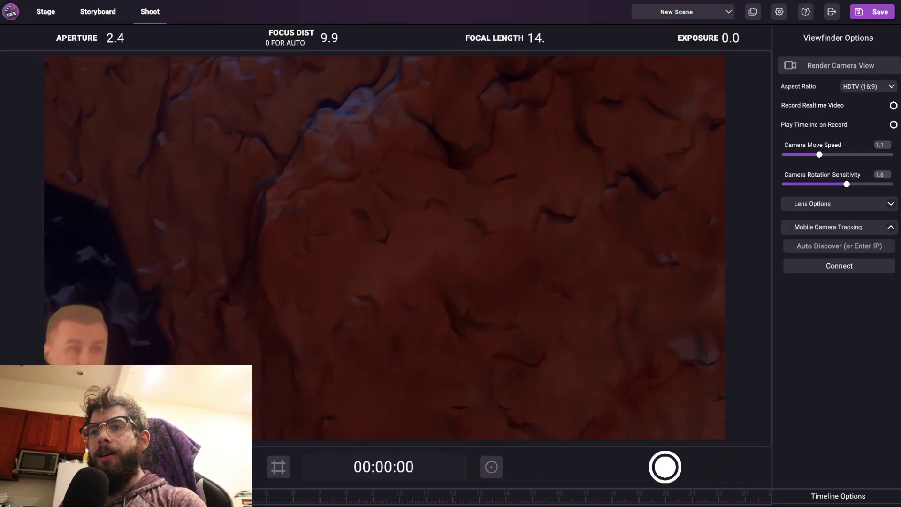
key(s)
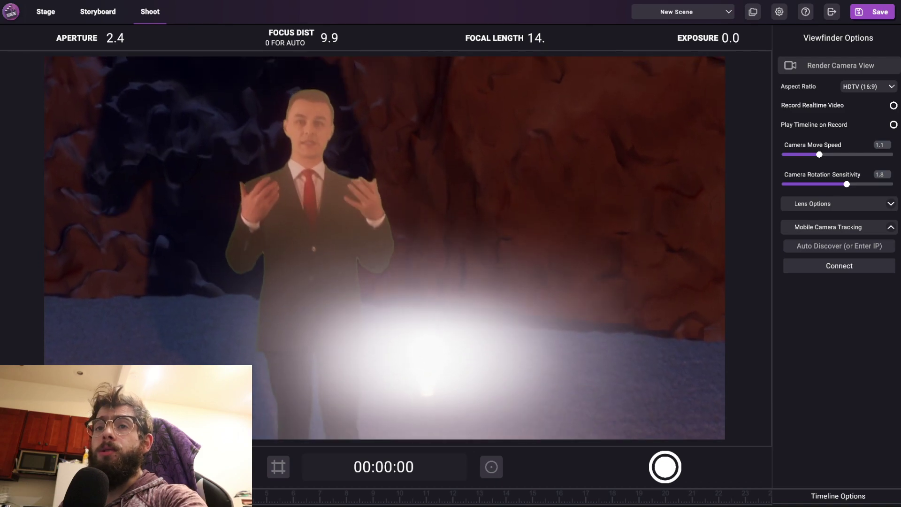
key(a)
key(a)
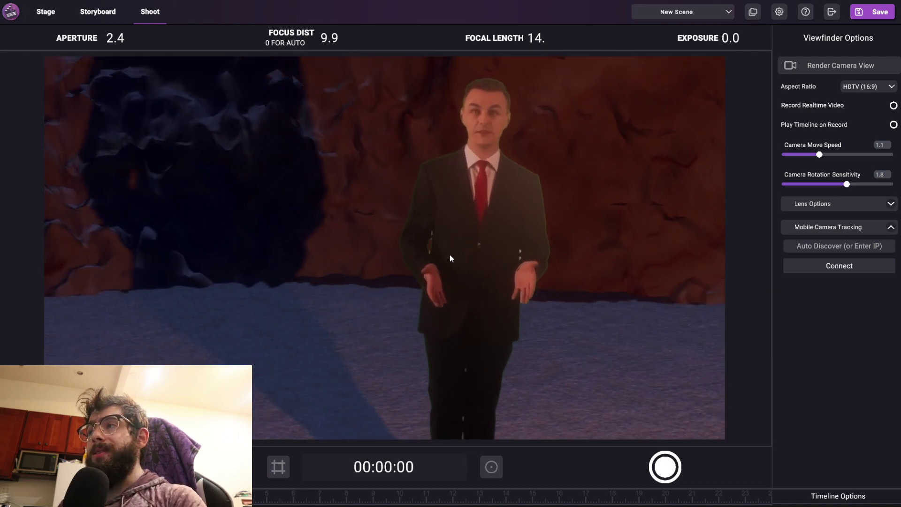
key(d)
key(w)
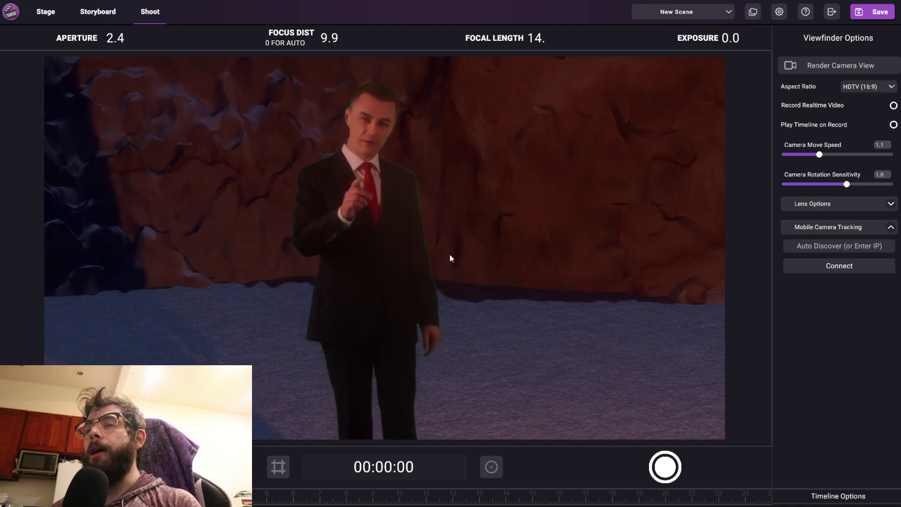
right_drag(449, 255, 461, 279)
key(a)
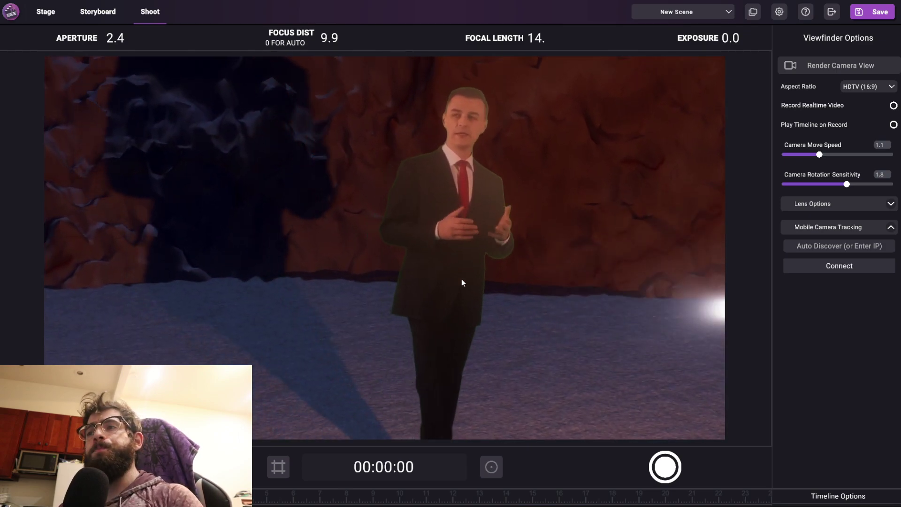
right_drag(392, 257, 408, 252)
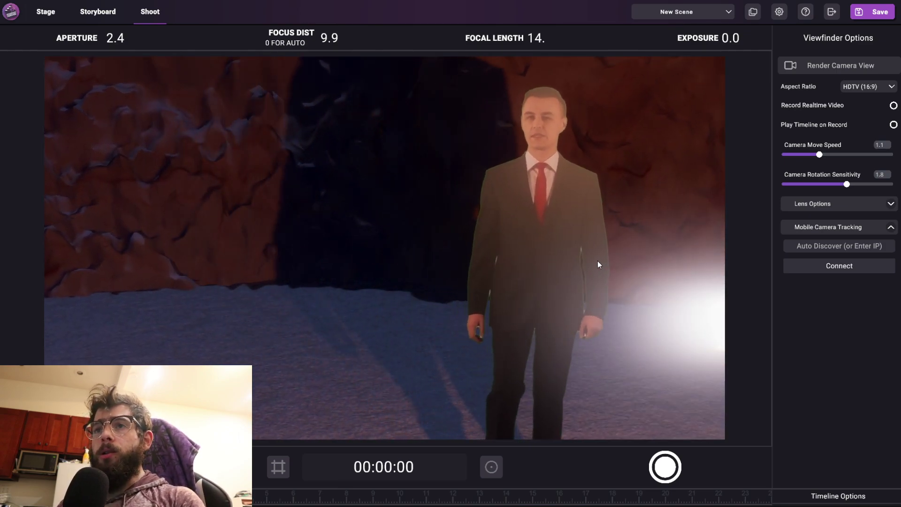
right_drag(599, 261, 606, 257)
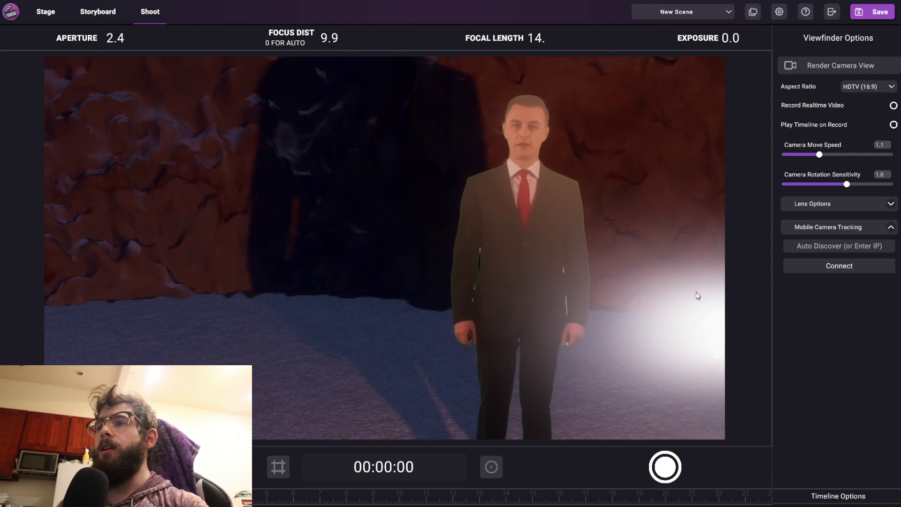
- Connect mobile camera tracking and set the camera's focus distance to 4.5
click(805, 266)
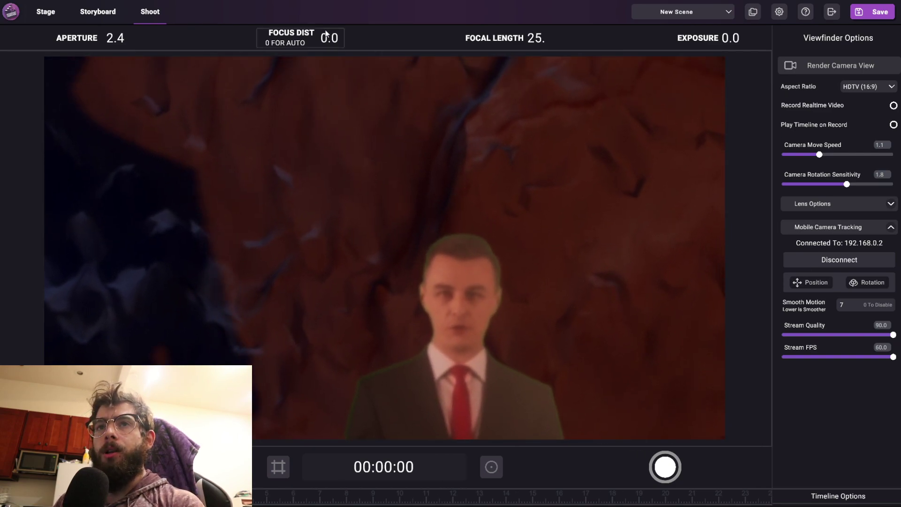
scroll(329, 42, up, 19)
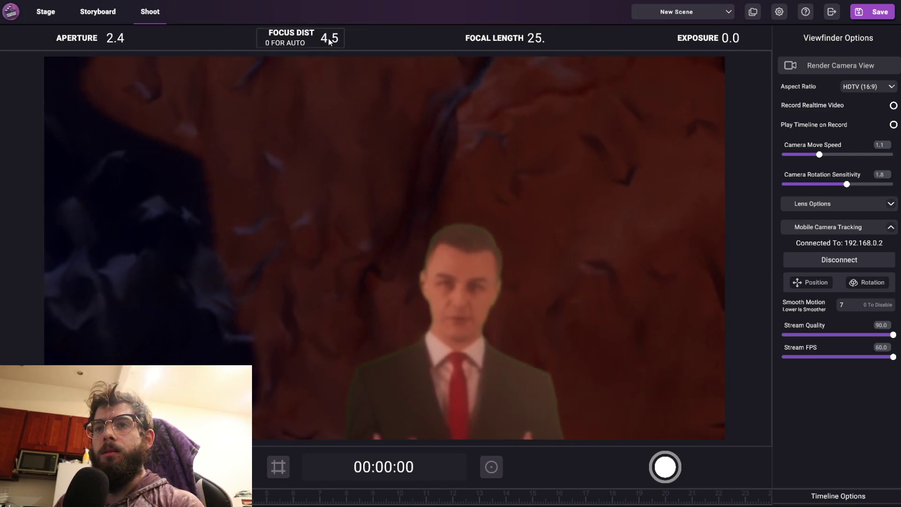